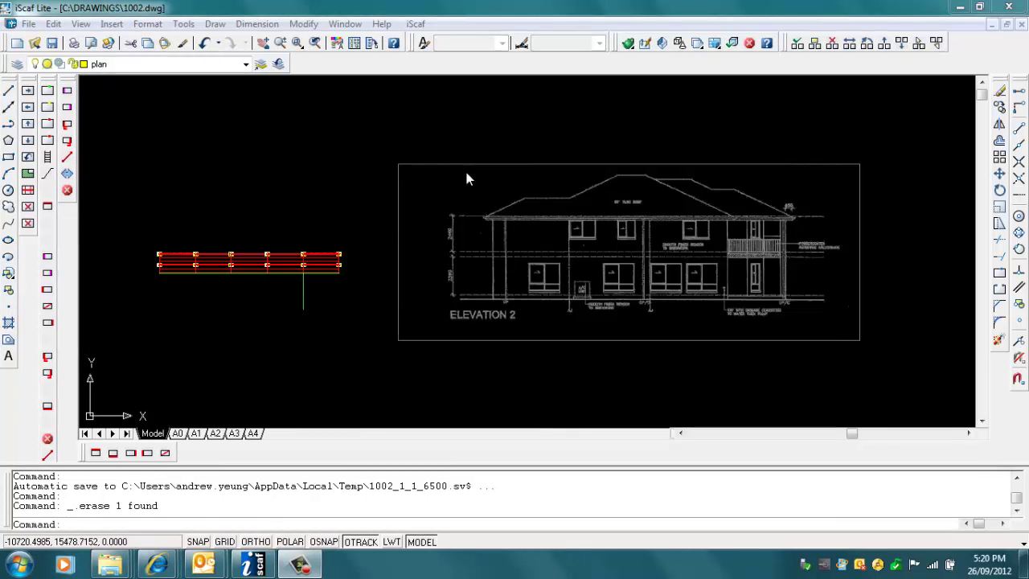
# Step: Start a new scaffold section definition with default options, section label AA and the description "Elevation 2"
pyautogui.click(414, 23)
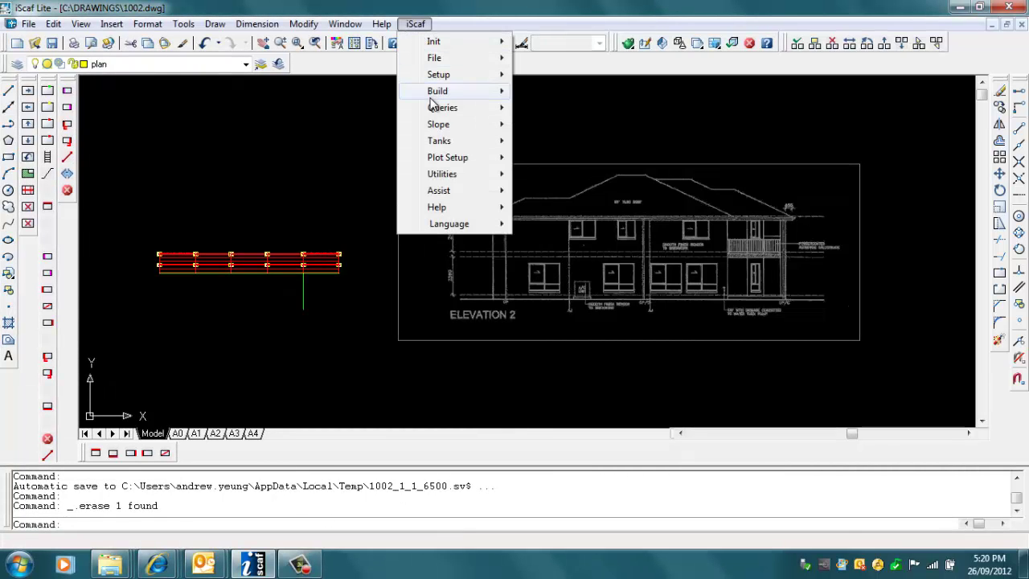
pyautogui.moveTo(437, 109)
pyautogui.moveTo(435, 91)
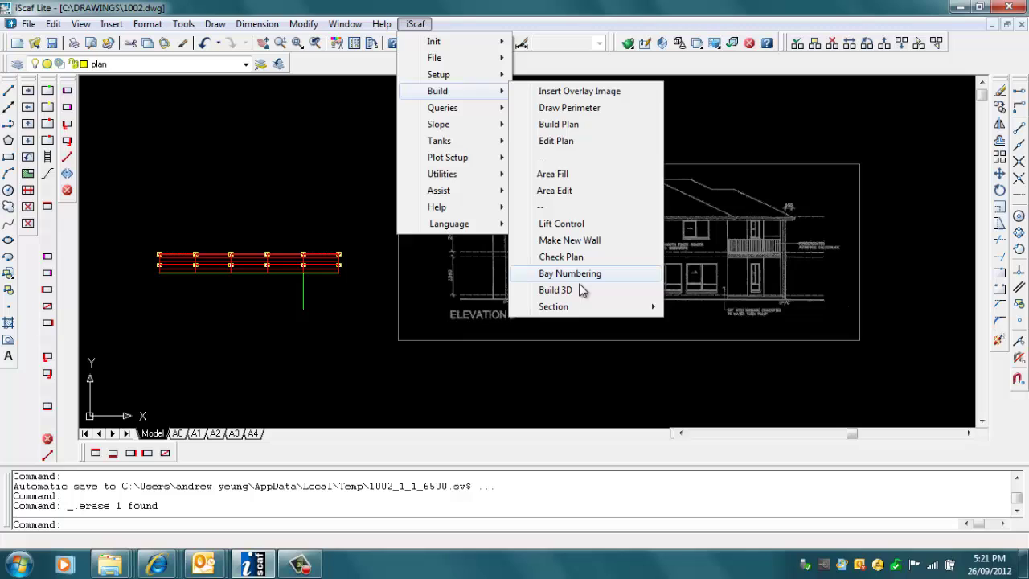
pyautogui.moveTo(583, 314)
pyautogui.click(712, 325)
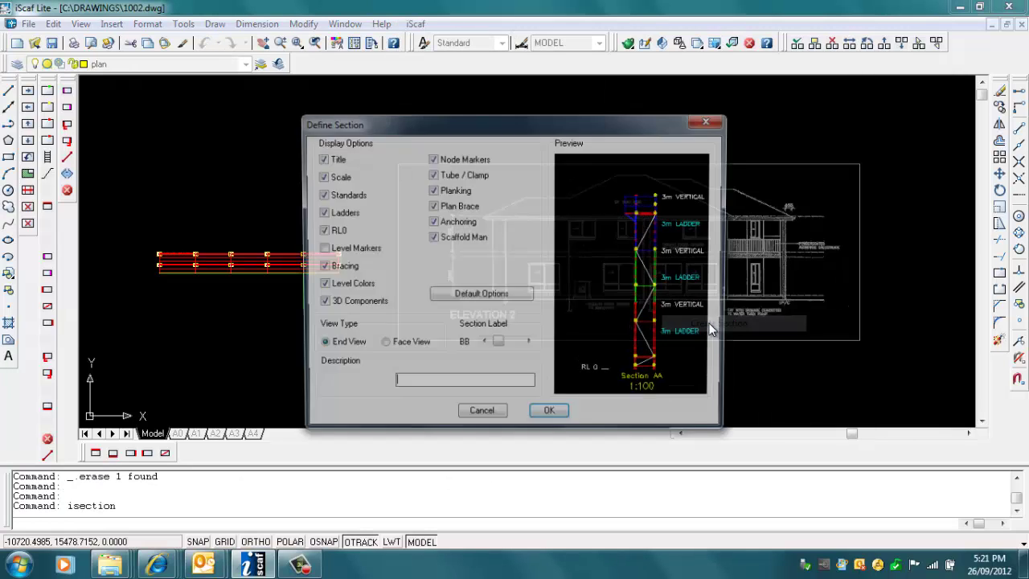
pyautogui.click(466, 295)
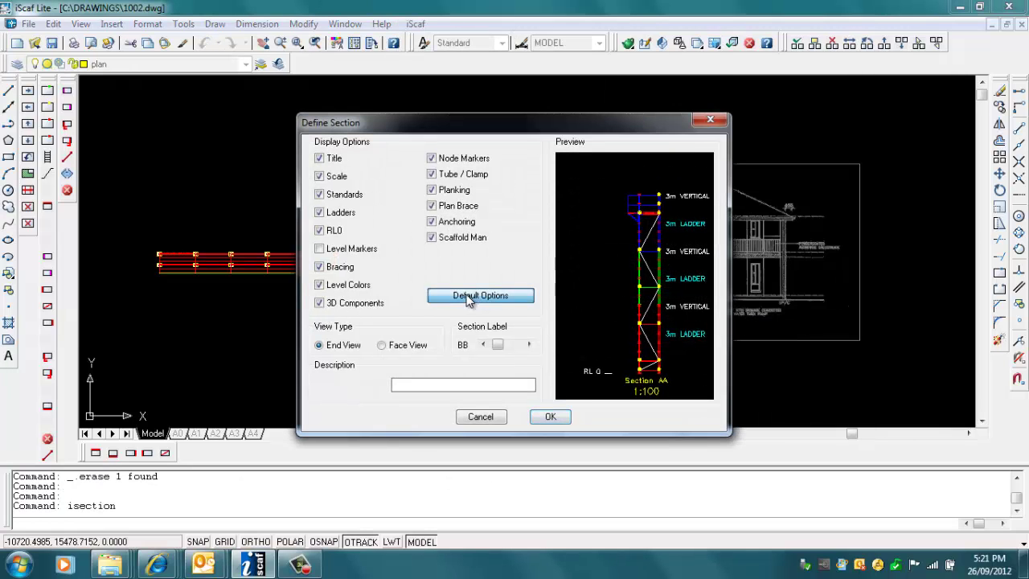
pyautogui.click(484, 345)
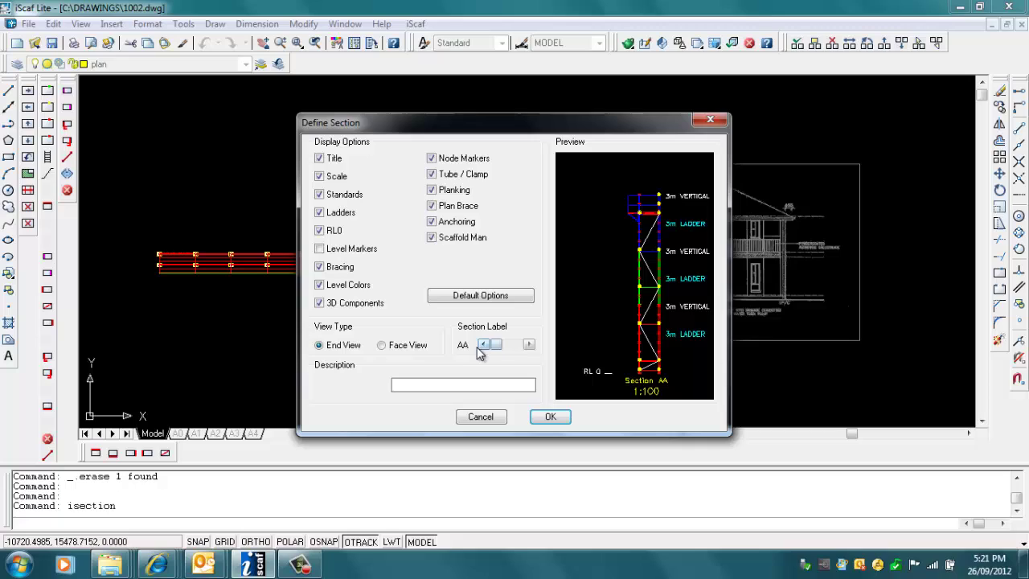
pyautogui.click(450, 384)
pyautogui.write('Elevation 2')
# Step: Turn off the Scale and Title display options and accept the definition, replacing the existing section AA
pyautogui.moveTo(621, 125)
pyautogui.mouseDown()
pyautogui.moveTo(386, 119)
pyautogui.moveTo(870, 122)
pyautogui.mouseUp()
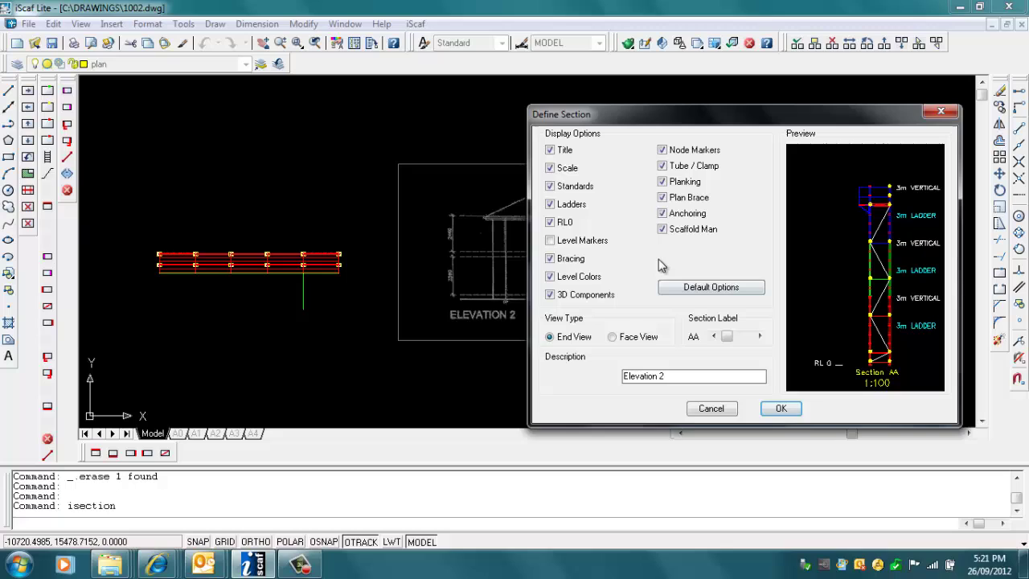
pyautogui.click(551, 168)
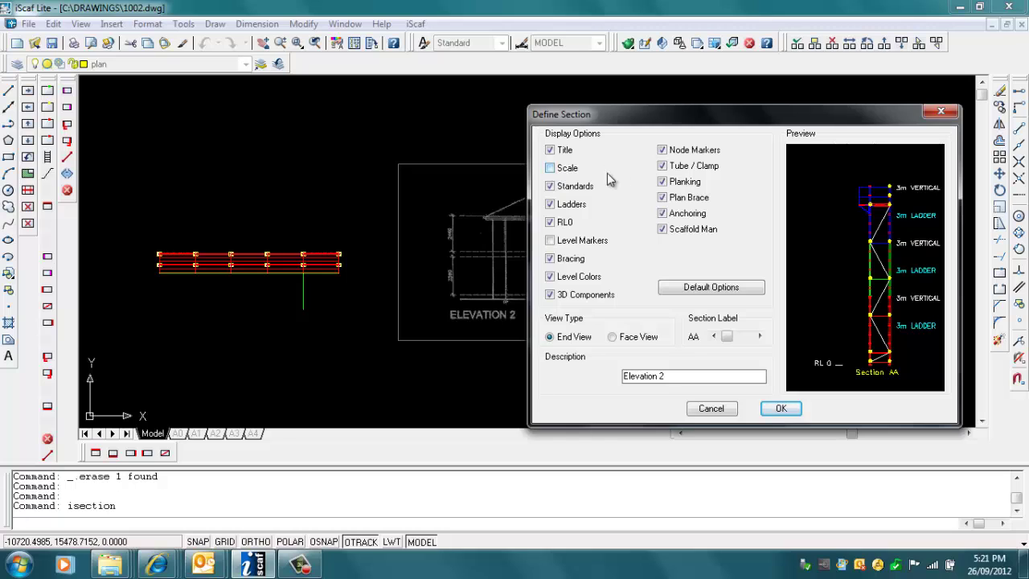
pyautogui.click(550, 151)
pyautogui.click(781, 409)
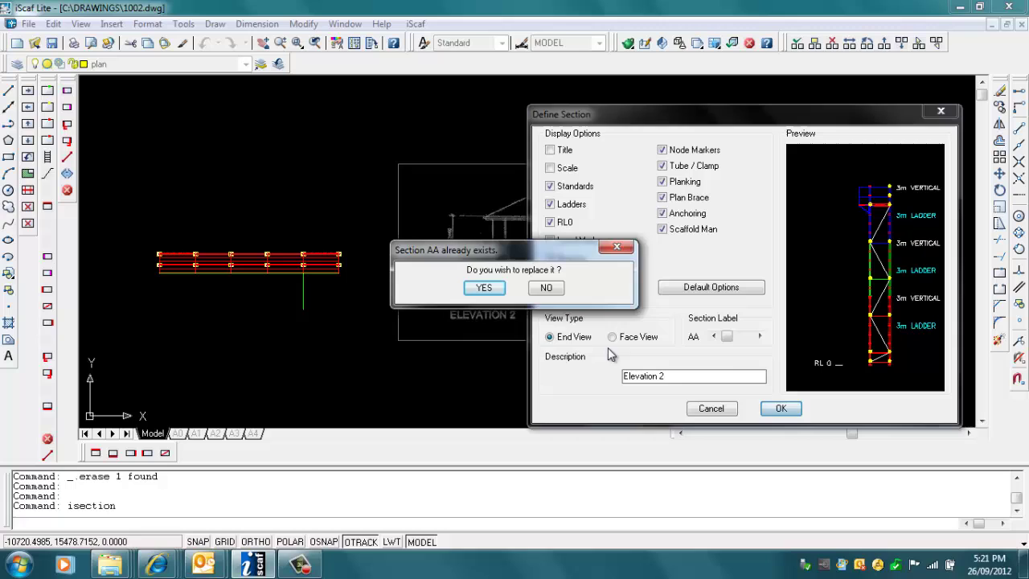
pyautogui.click(484, 287)
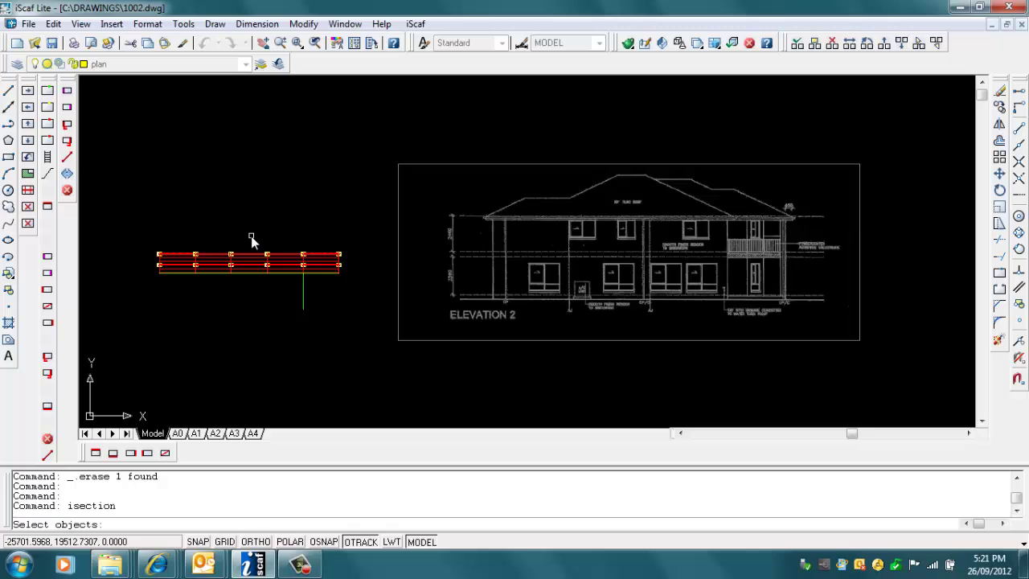
# Step: Generate the section from one line of standards in the scaffold plan and insert it at ground level beside the house's left wall
pyautogui.click(251, 237)
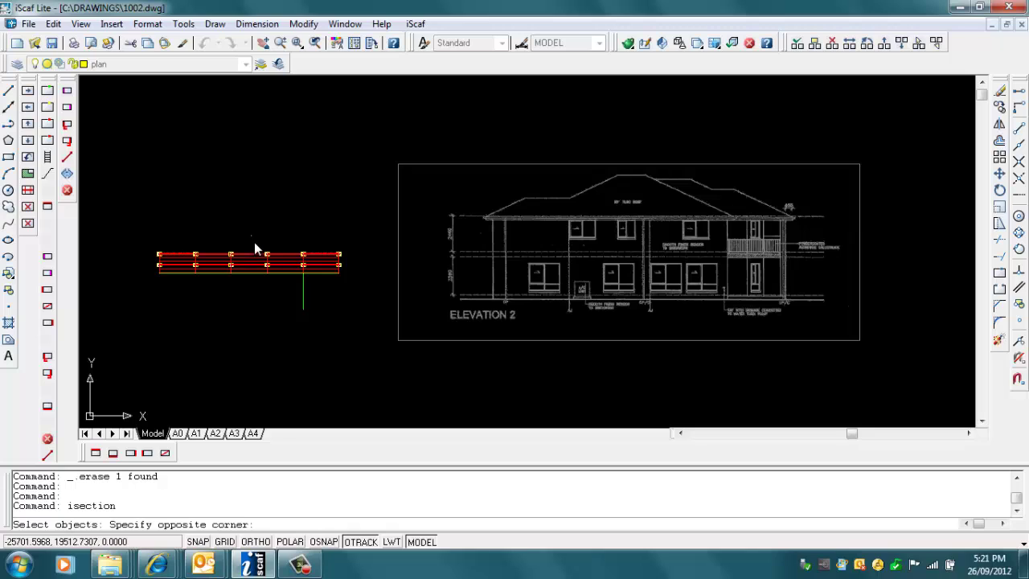
pyautogui.click(281, 291)
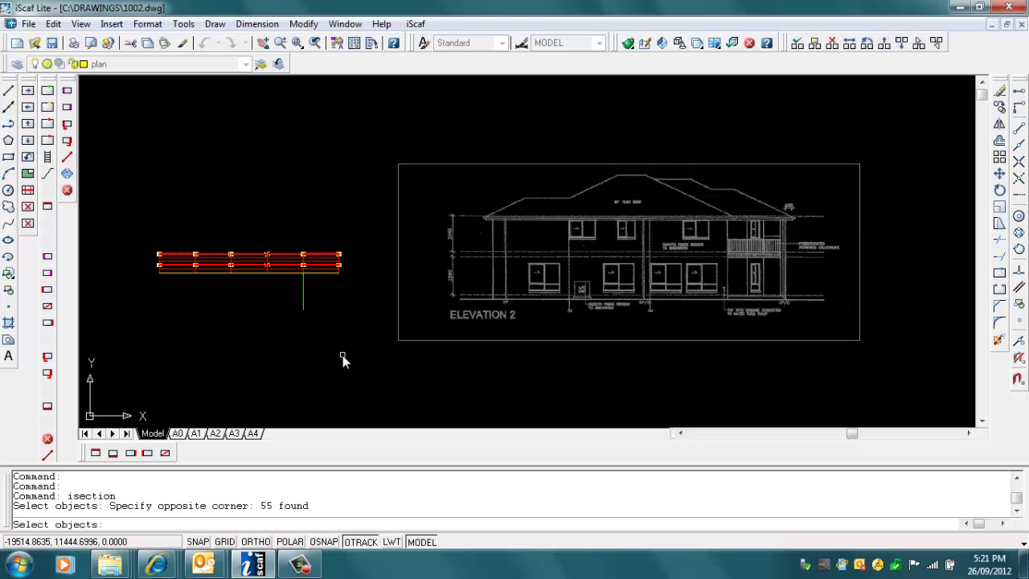
pyautogui.press('Return')
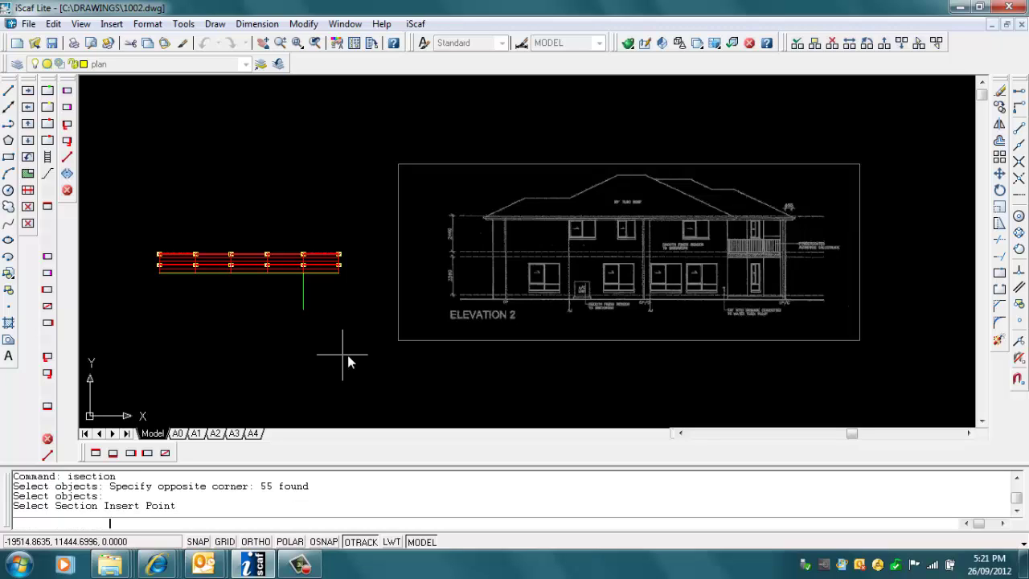
pyautogui.click(474, 300)
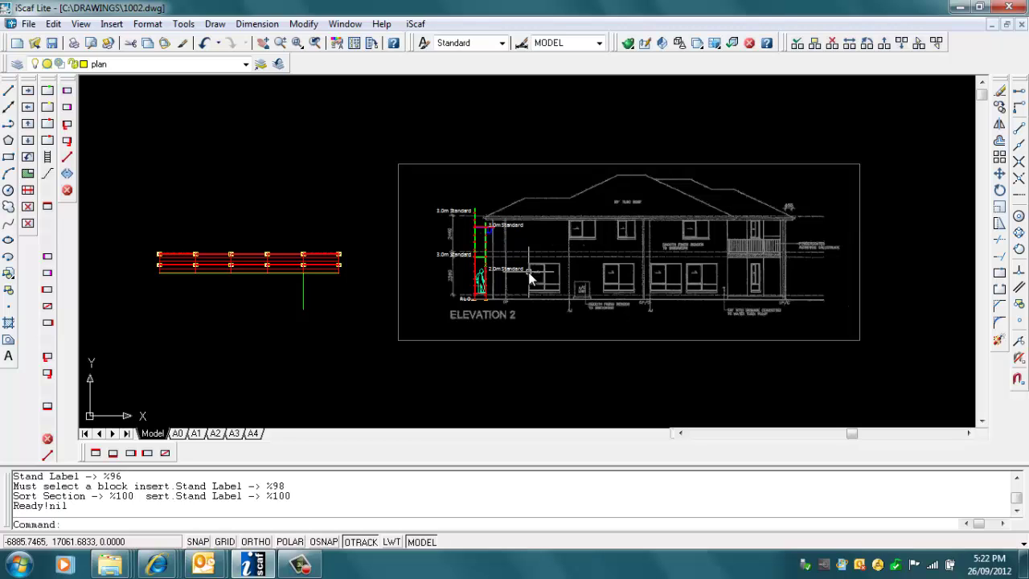
# Step: Move the inserted scaffold section slightly left, away from the house wall on Elevation 2
pyautogui.scroll(3, 529, 277)
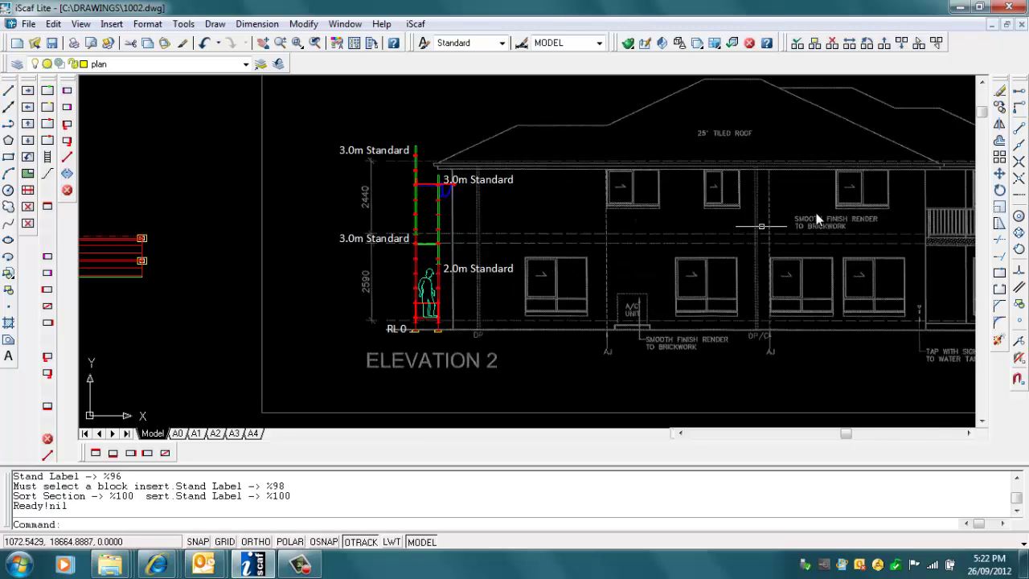
pyautogui.click(999, 178)
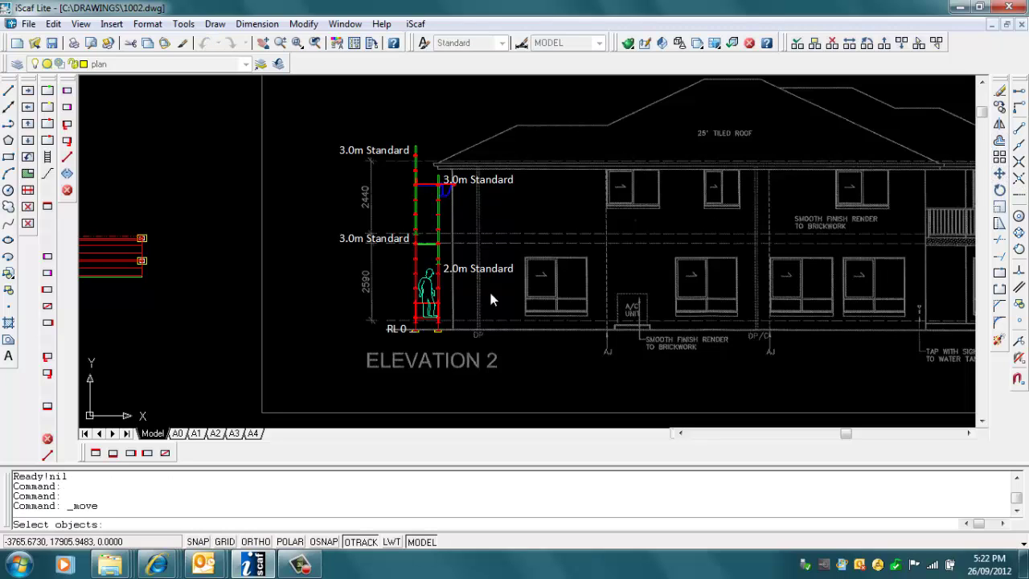
pyautogui.click(414, 314)
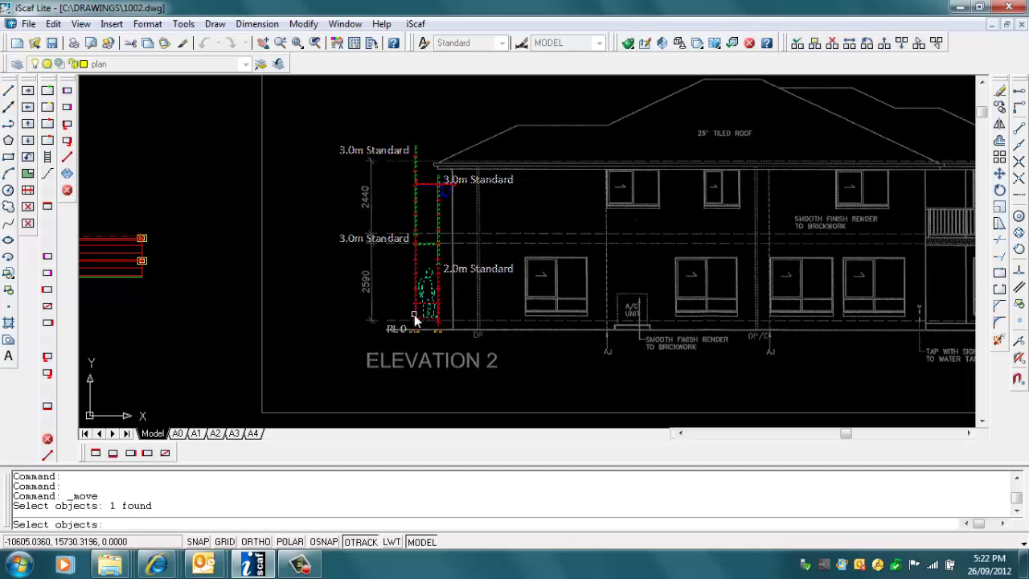
pyautogui.press('Return')
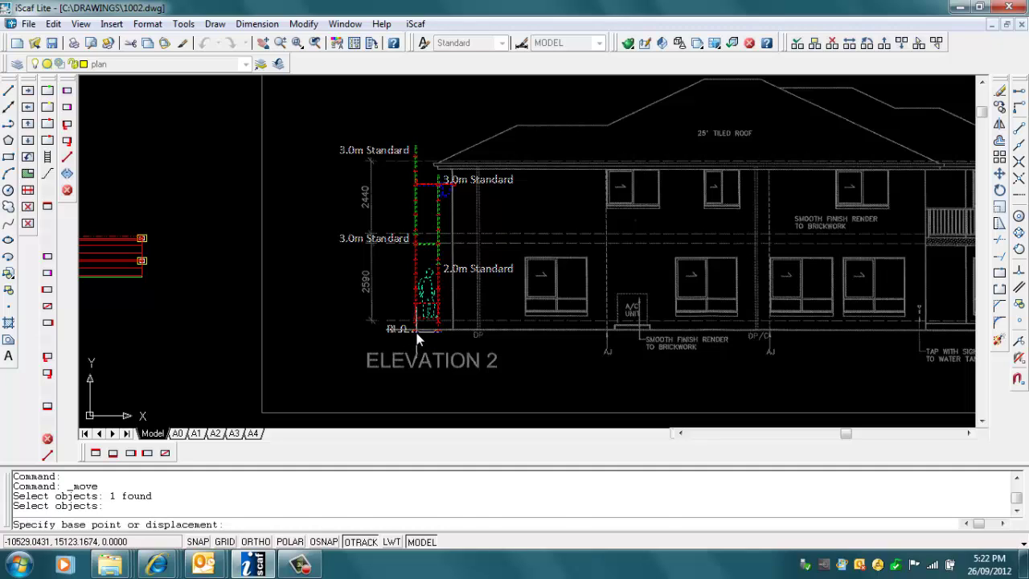
pyautogui.click(417, 332)
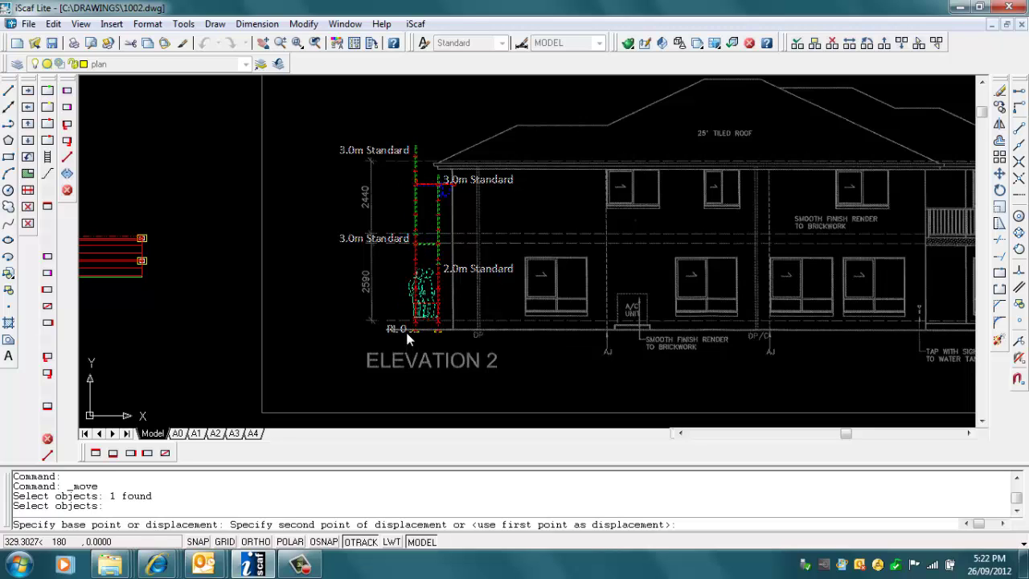
pyautogui.click(407, 339)
pyautogui.scroll(-2, 530, 299)
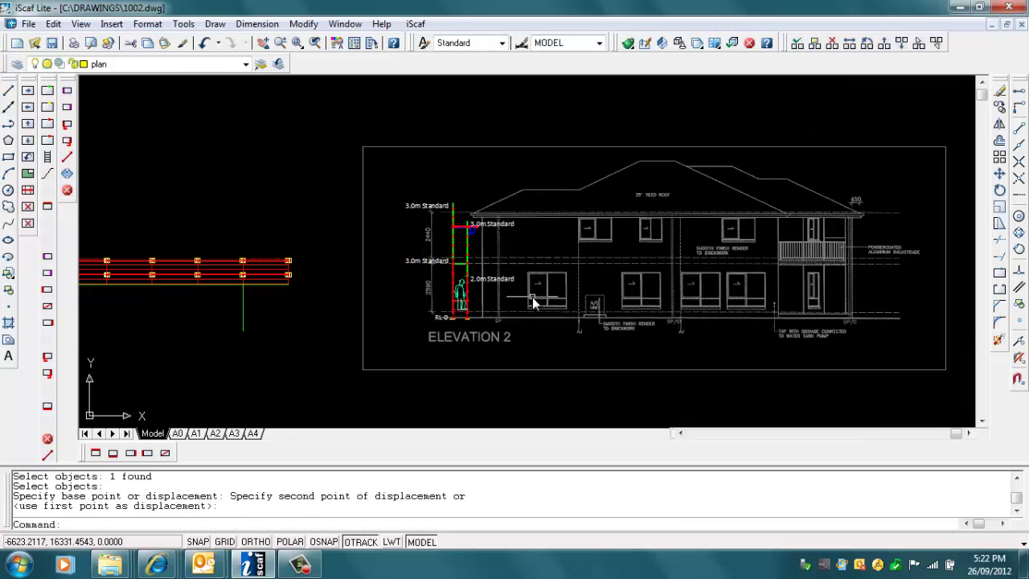
# Step: Copy the scaffold section to the right end of the house on Elevation 2
pyautogui.click(1000, 110)
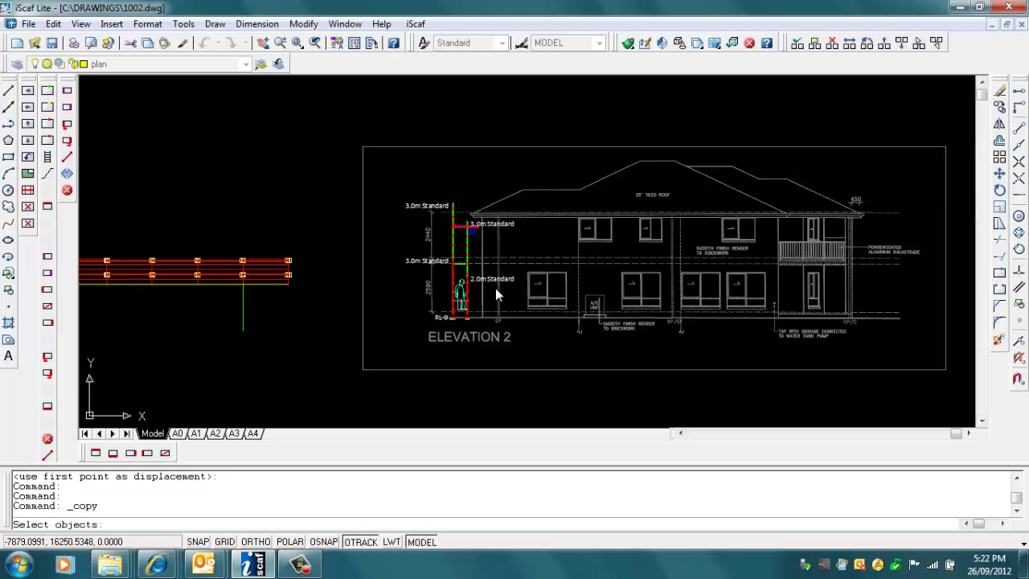
pyautogui.click(461, 265)
pyautogui.press('Return')
pyautogui.click(463, 263)
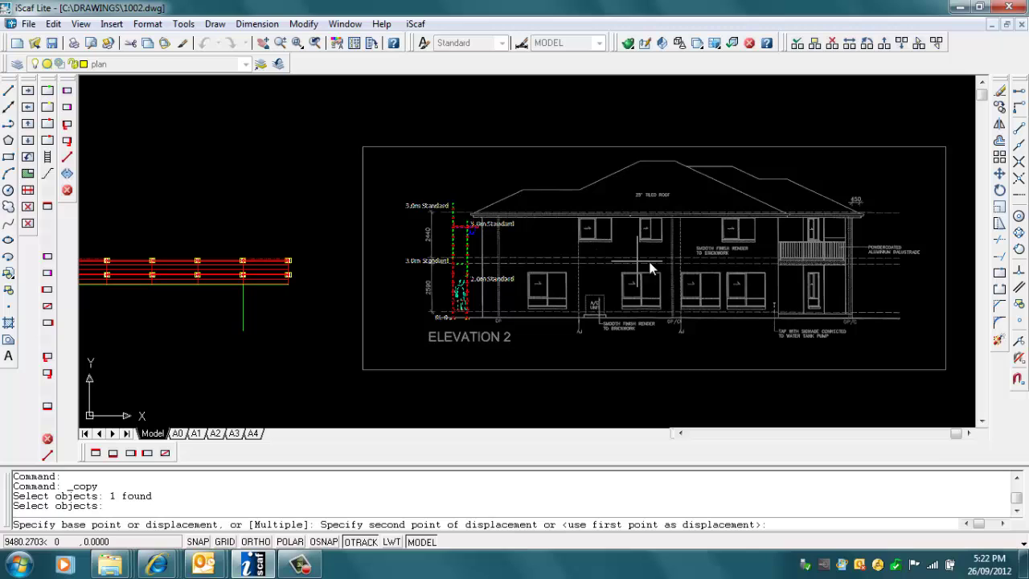
pyautogui.click(863, 283)
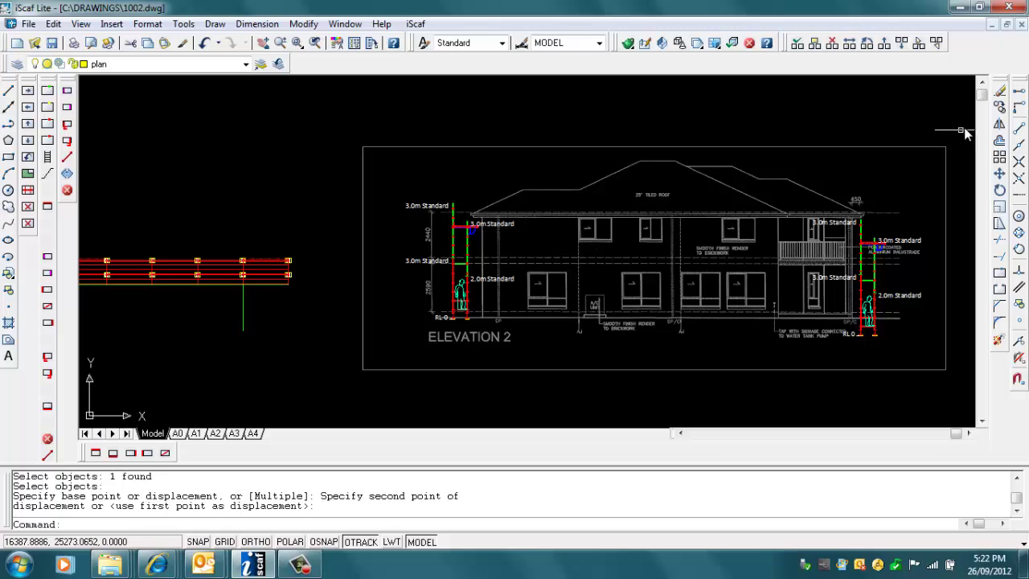
# Step: Erase the copied scaffold section at the right end of the house
pyautogui.click(1000, 91)
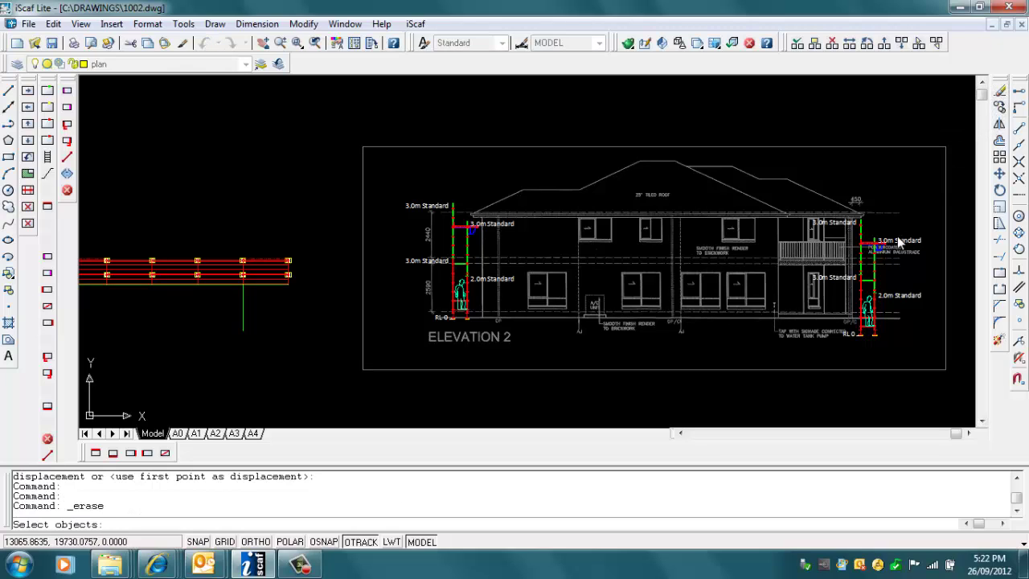
pyautogui.click(895, 240)
pyautogui.press('Return')
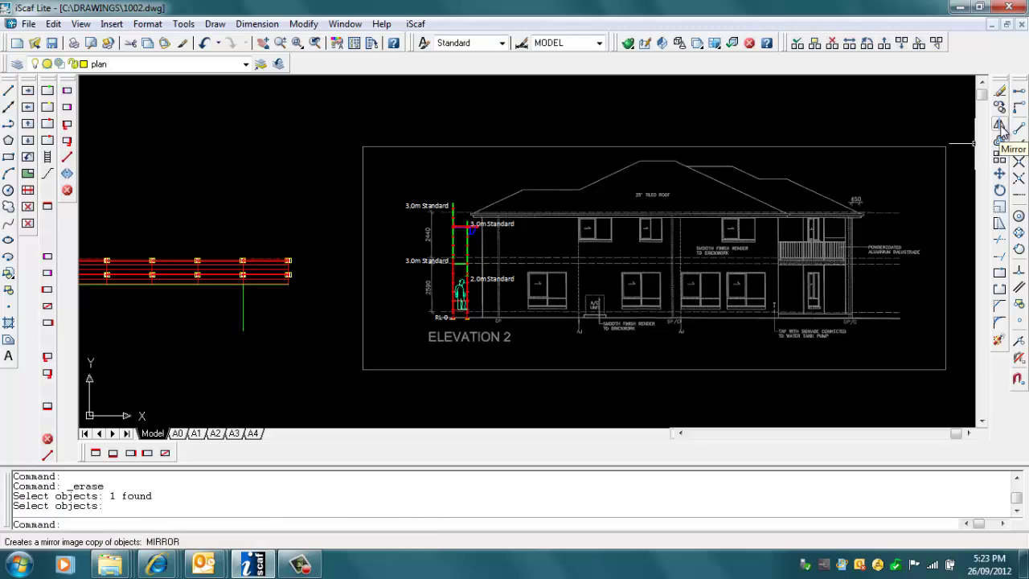
# Step: Mirror the scaffold section about a vertical line through the roof peak with Ortho on, keeping the source object
pyautogui.click(304, 24)
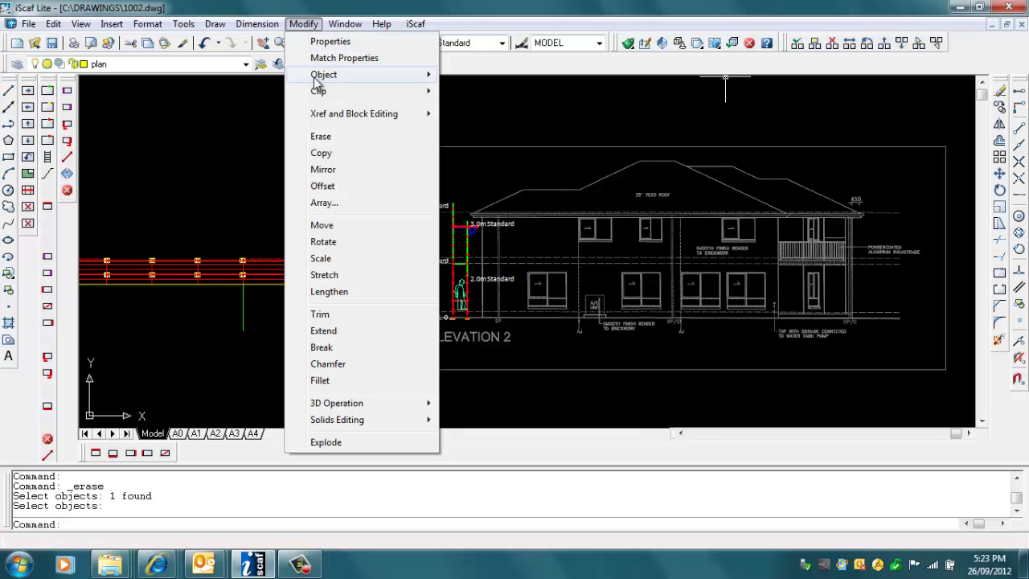
pyautogui.click(322, 169)
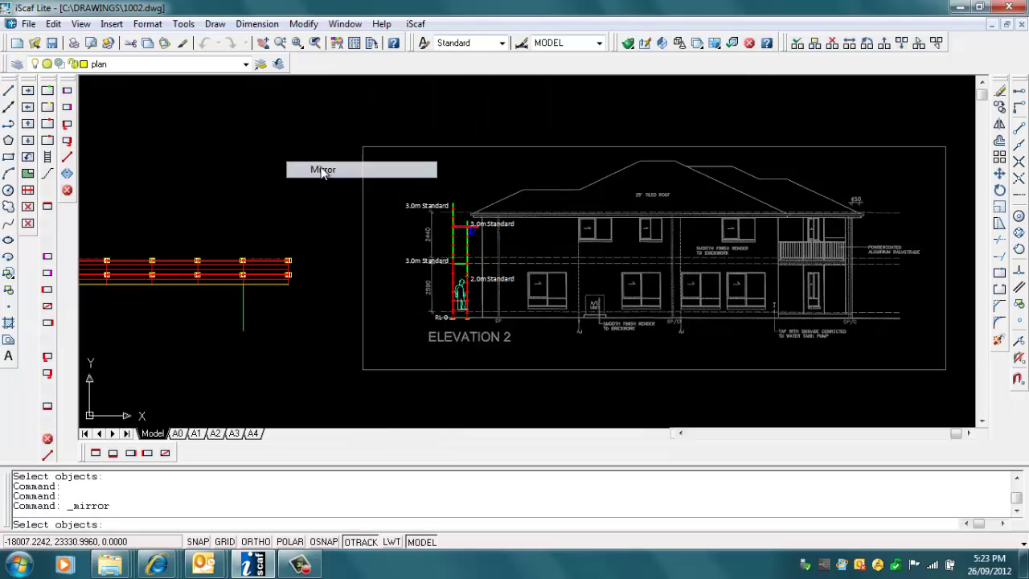
pyautogui.click(437, 263)
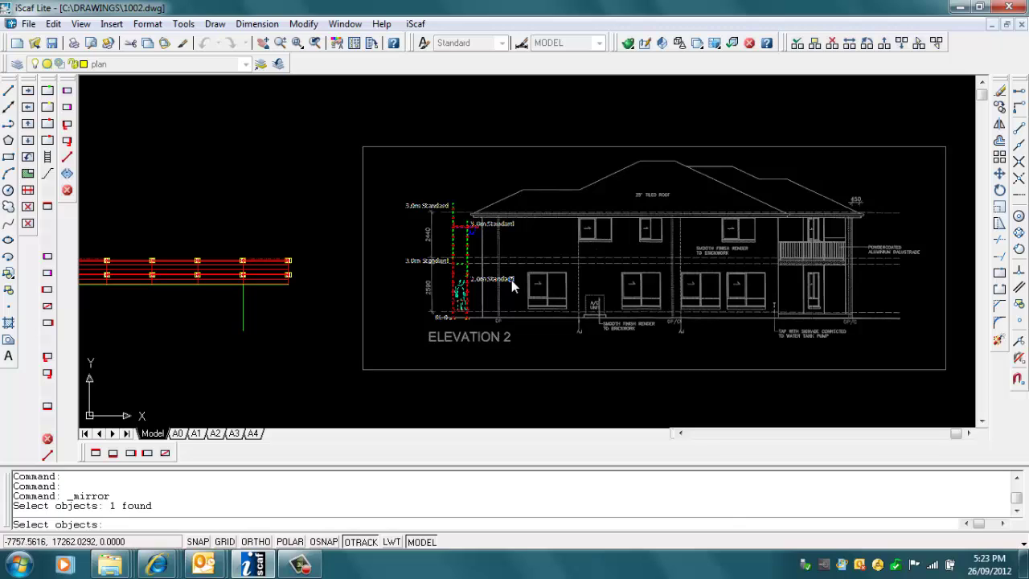
pyautogui.press('Return')
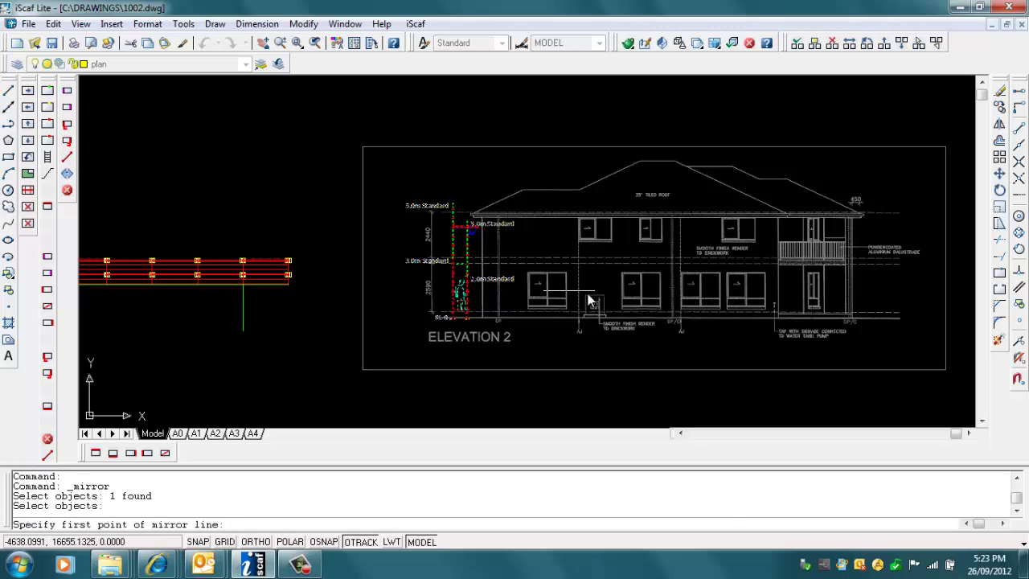
pyautogui.click(649, 126)
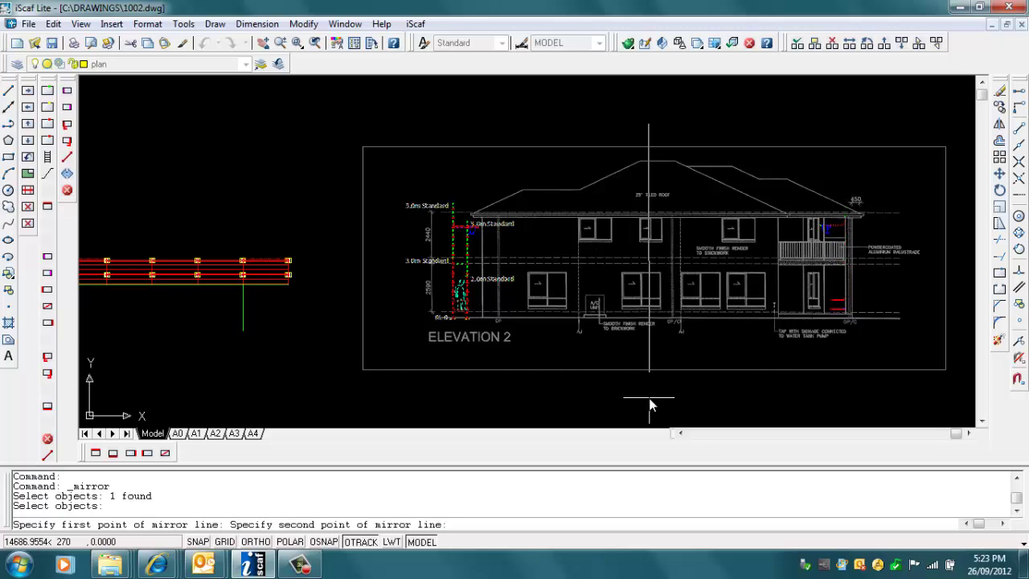
pyautogui.click(256, 542)
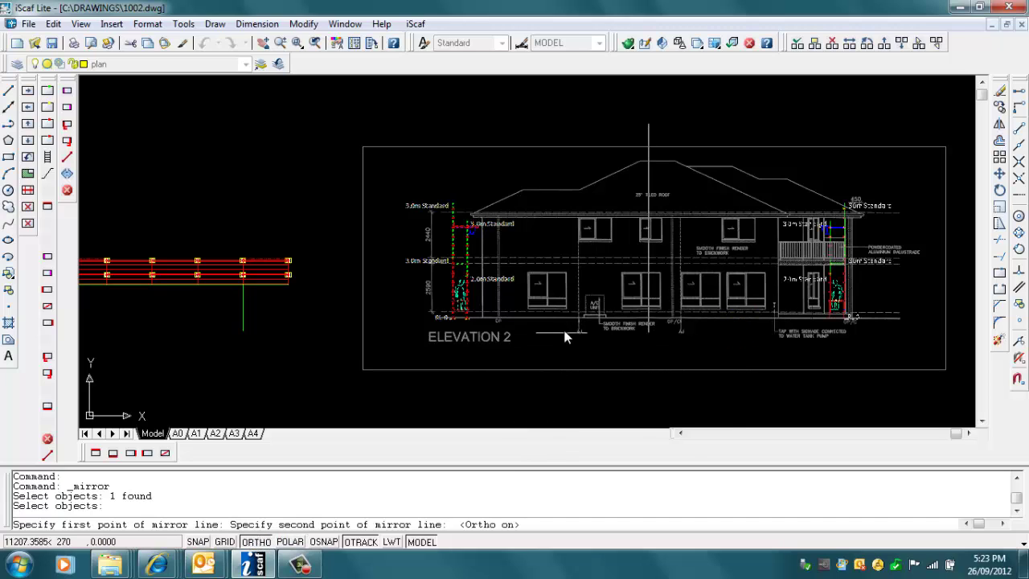
pyautogui.click(577, 394)
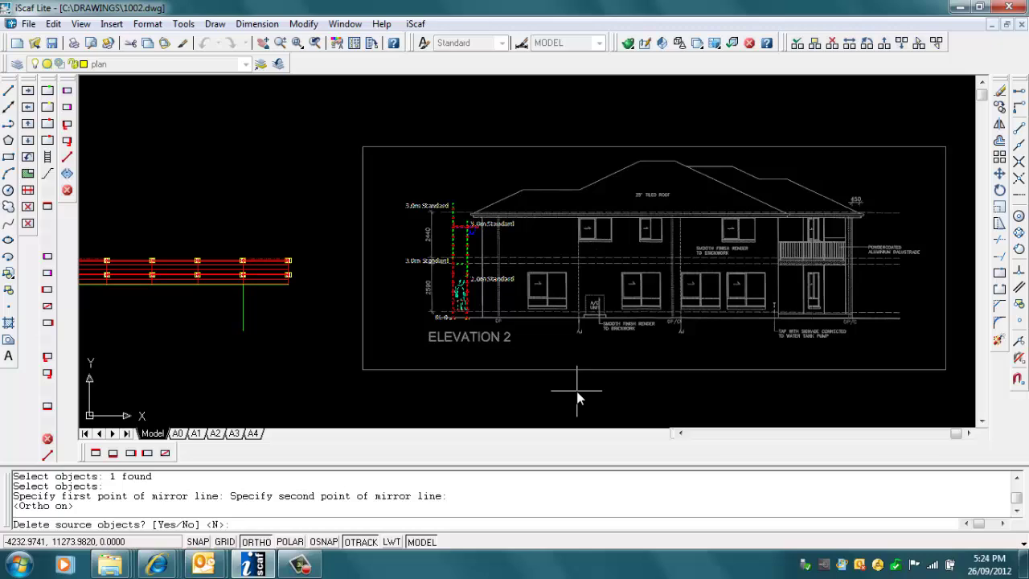
pyautogui.write('n')
pyautogui.press('Return')
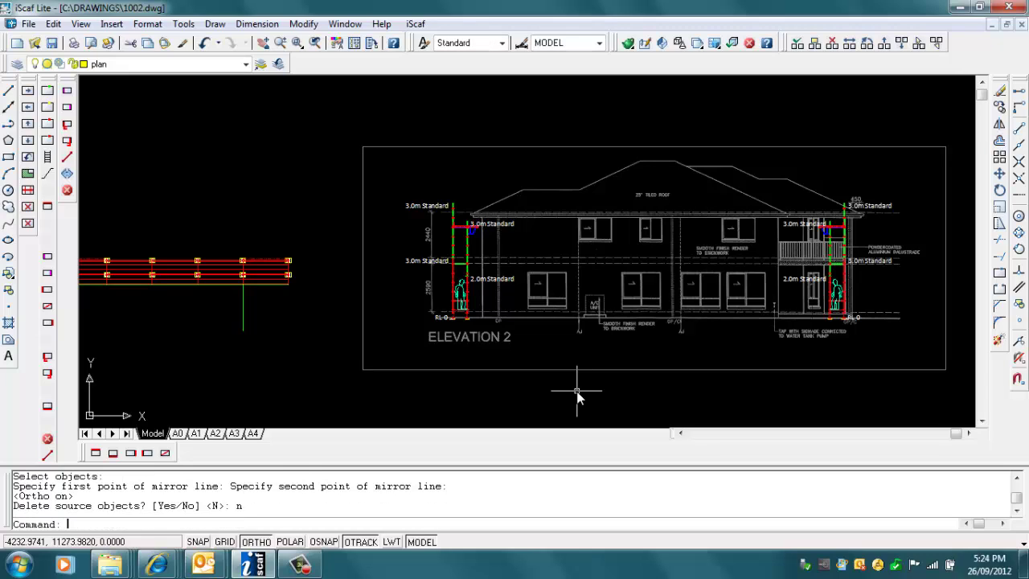
# Step: Move the mirrored scaffold section horizontally outward so it stands clear of the house's right-hand wall on Elevation 2
pyautogui.click(999, 175)
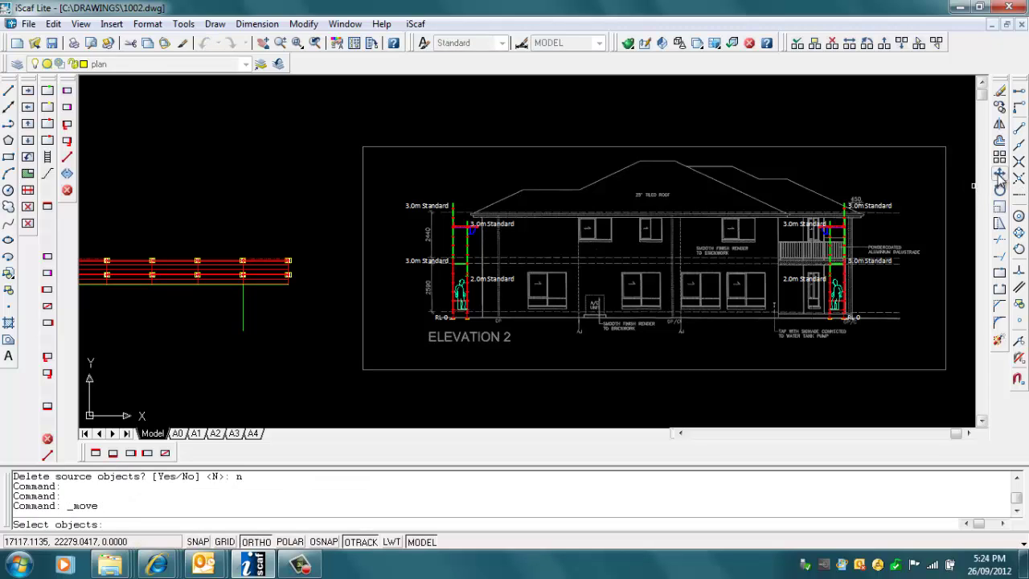
pyautogui.click(849, 318)
pyautogui.press('Return')
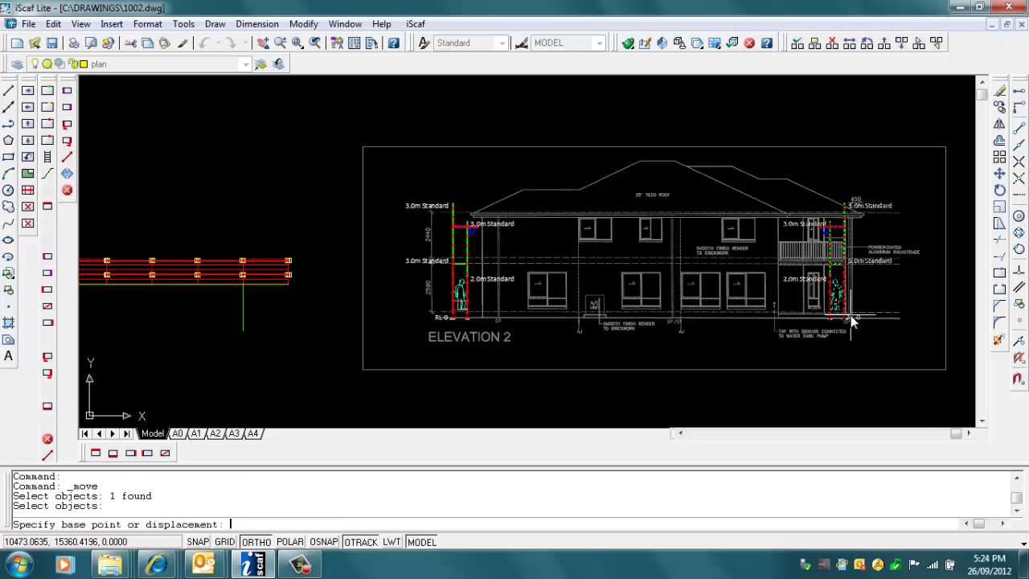
pyautogui.click(840, 320)
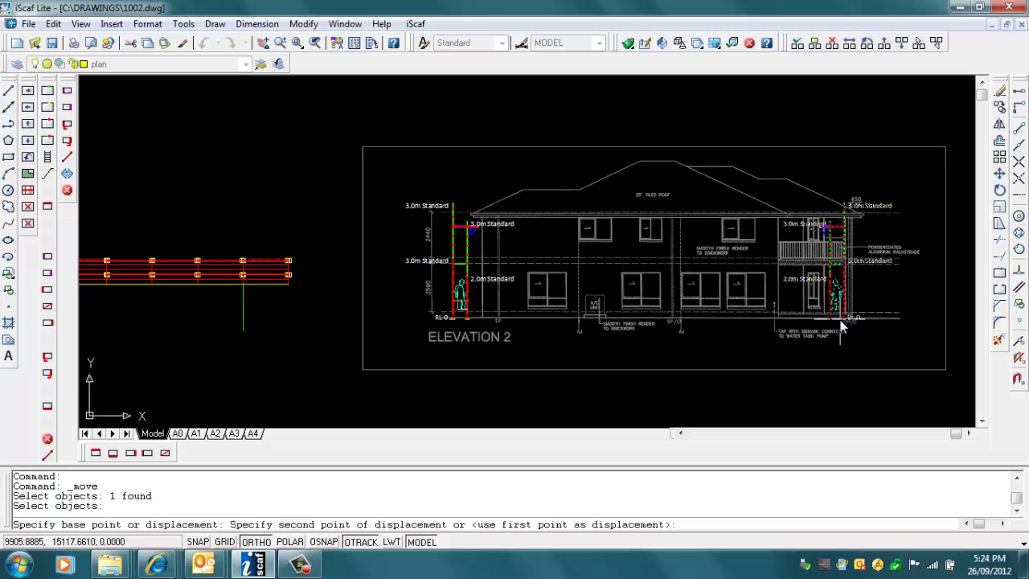
pyautogui.click(884, 318)
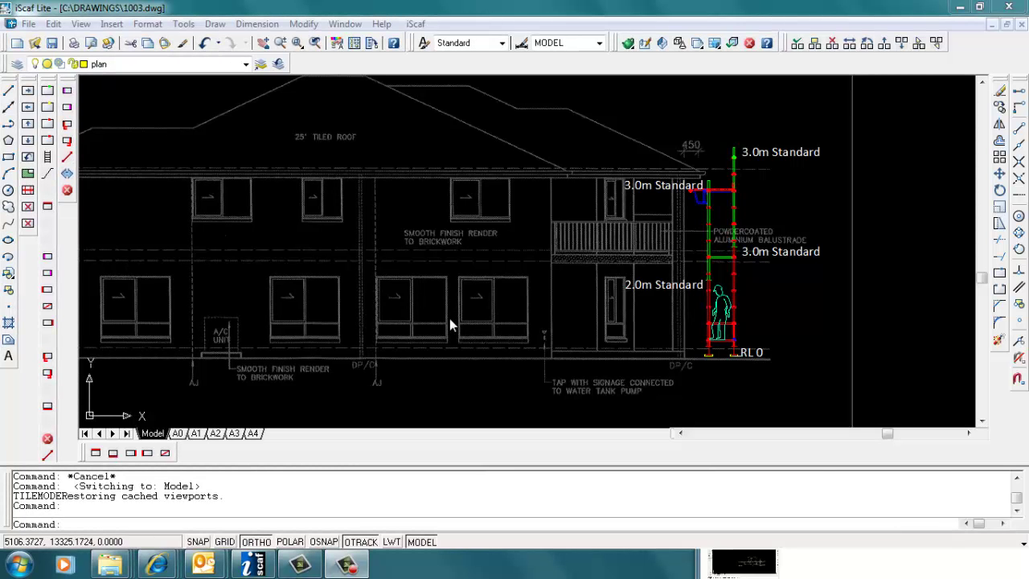
pyautogui.scroll(-2, 450, 318)
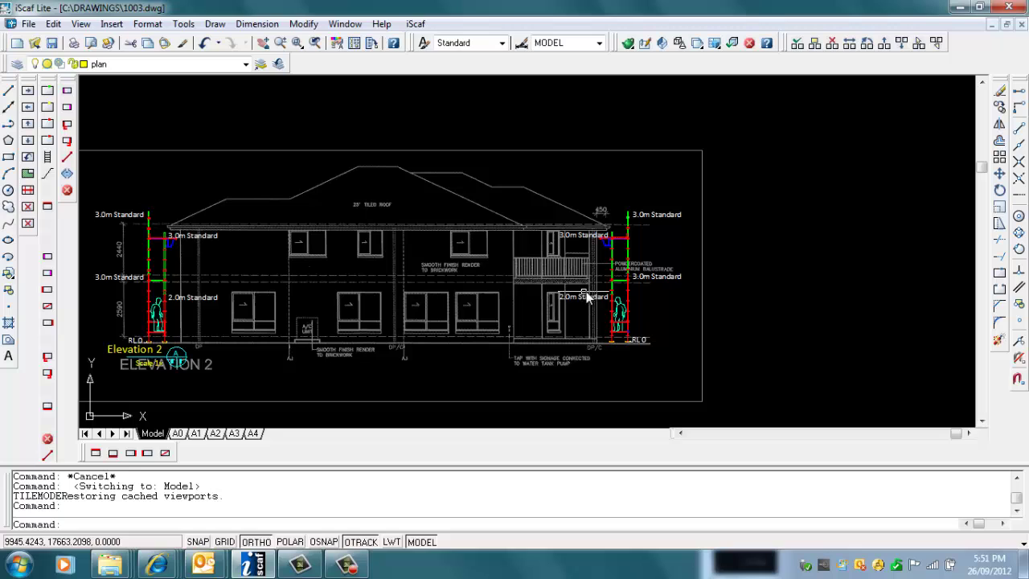
pyautogui.click(415, 23)
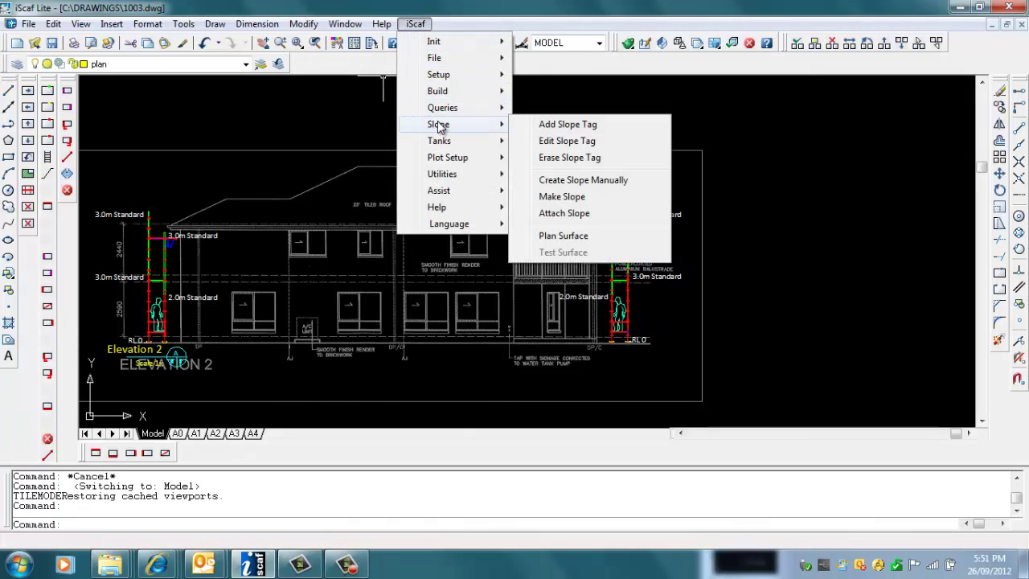
pyautogui.moveTo(447, 161)
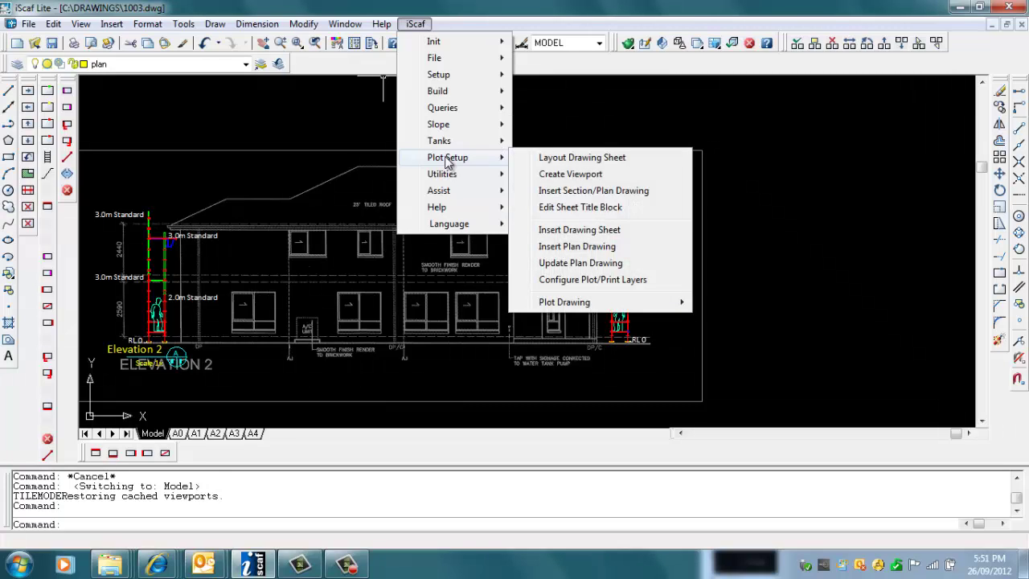
pyautogui.moveTo(460, 93)
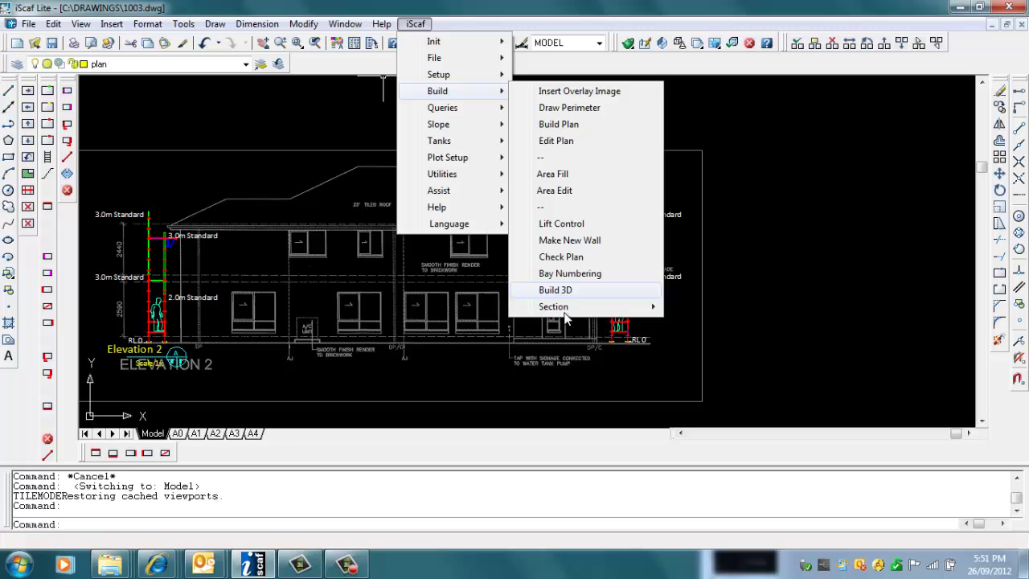
pyautogui.moveTo(566, 313)
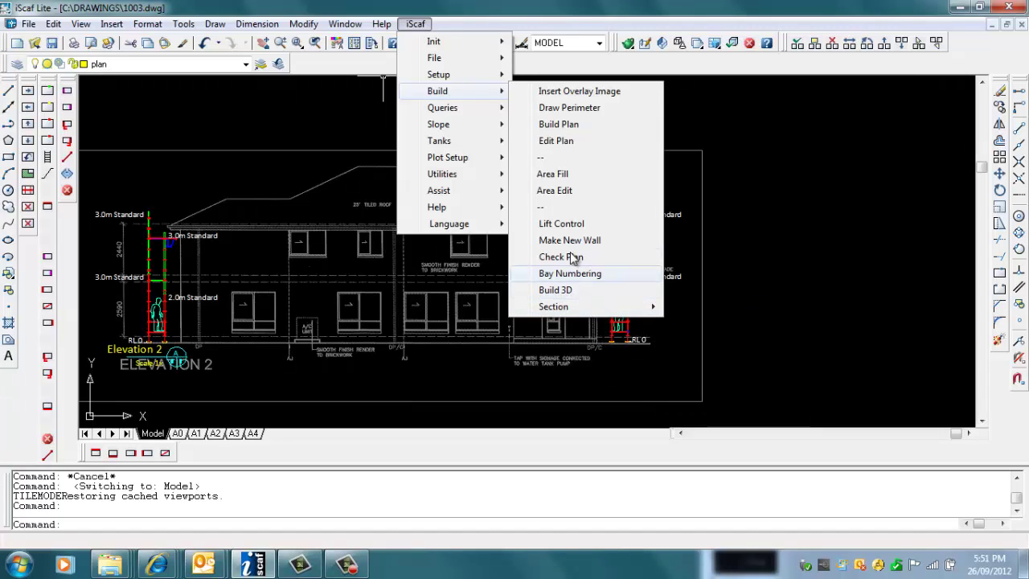
pyautogui.click(514, 19)
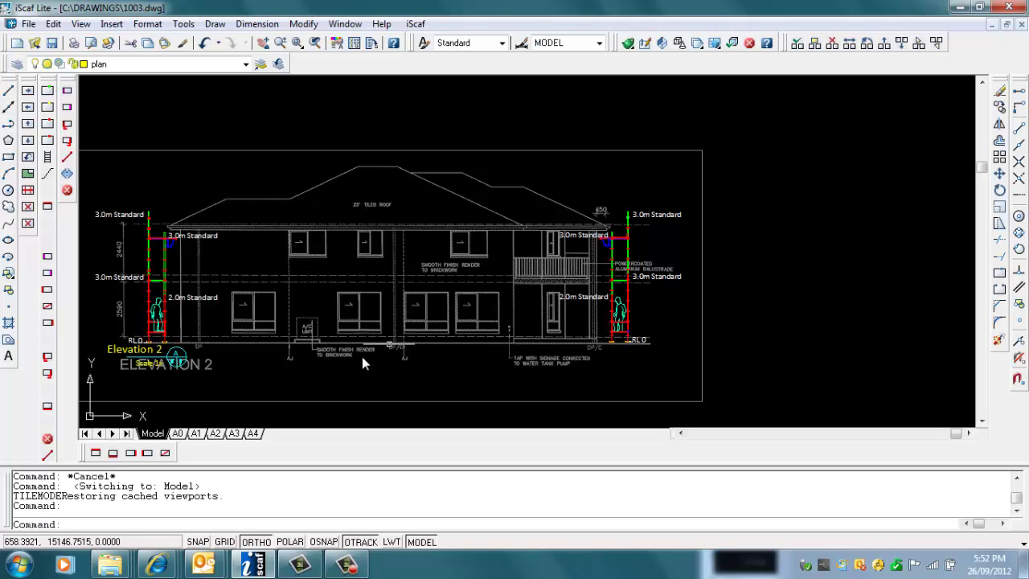
pyautogui.click(253, 433)
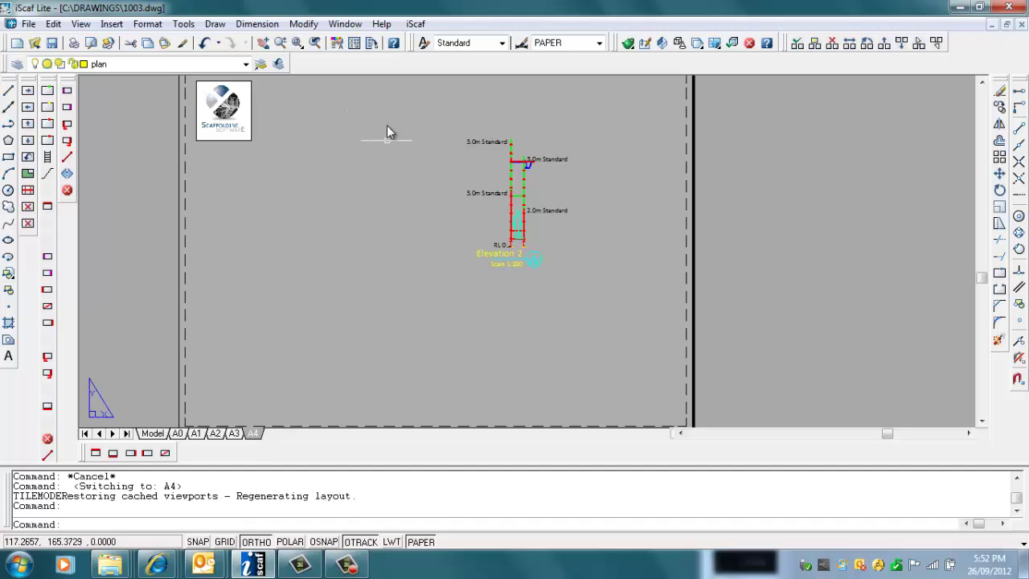
pyautogui.click(415, 23)
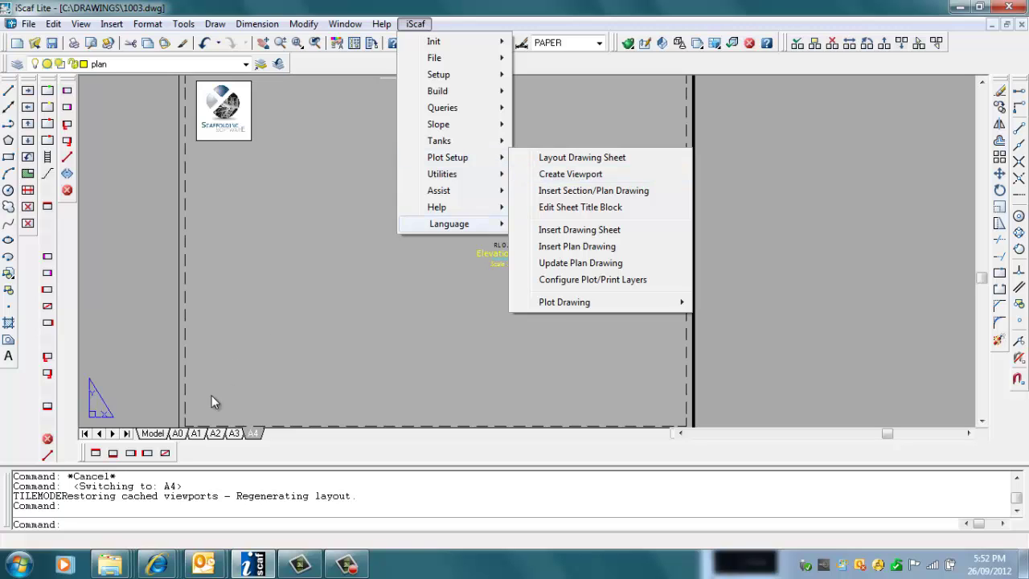
pyautogui.click(156, 435)
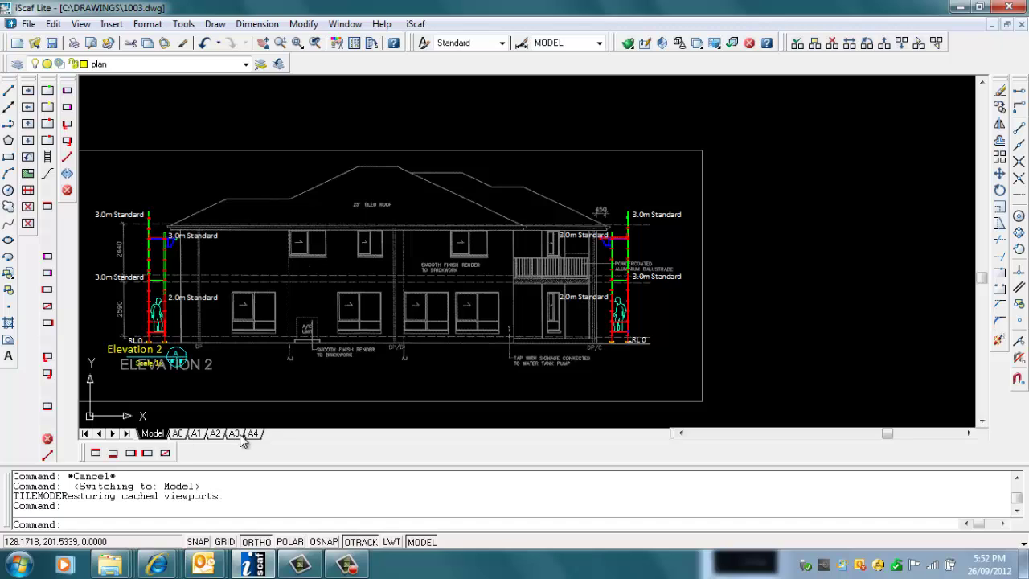
# Step: Create a rectangular viewport on the A4 layout, in the empty area below and left of the Elevation 2 section
pyautogui.click(253, 434)
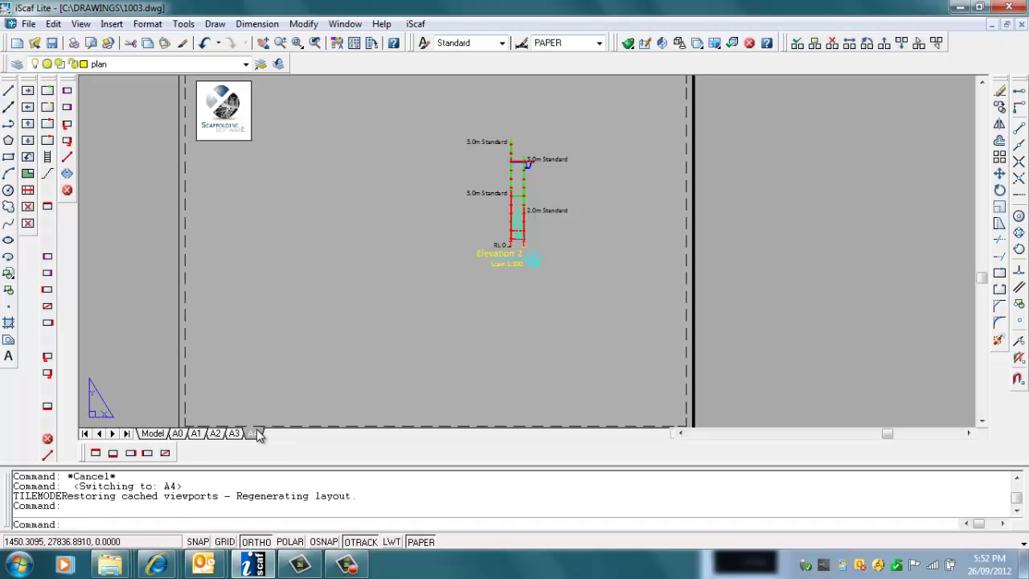
pyautogui.click(415, 23)
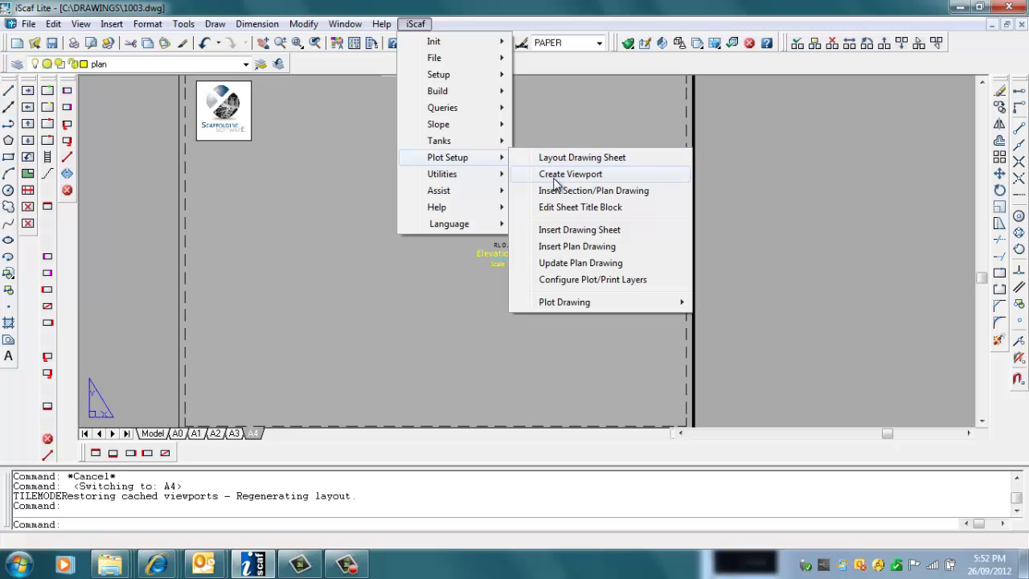
pyautogui.click(555, 178)
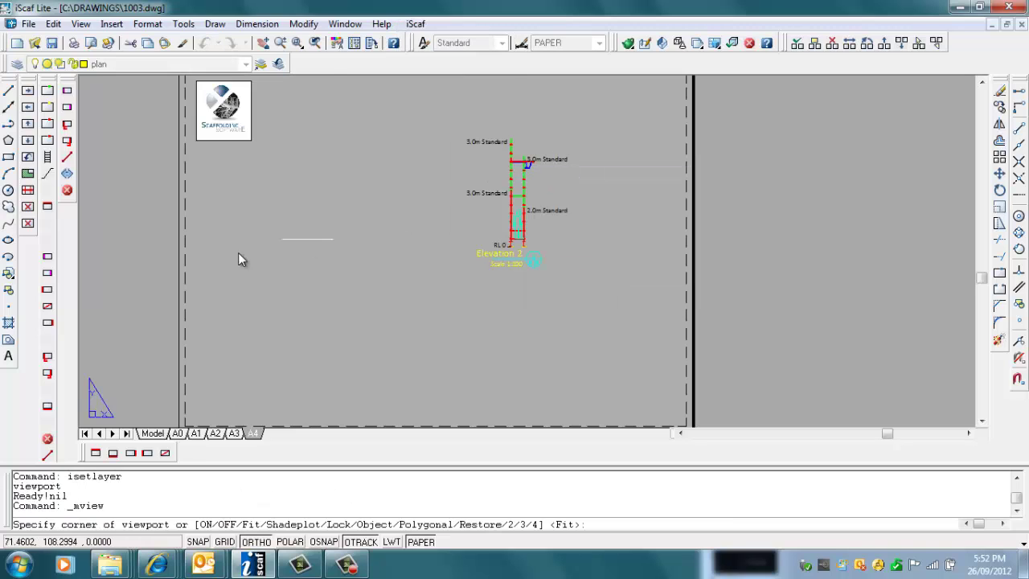
pyautogui.click(207, 282)
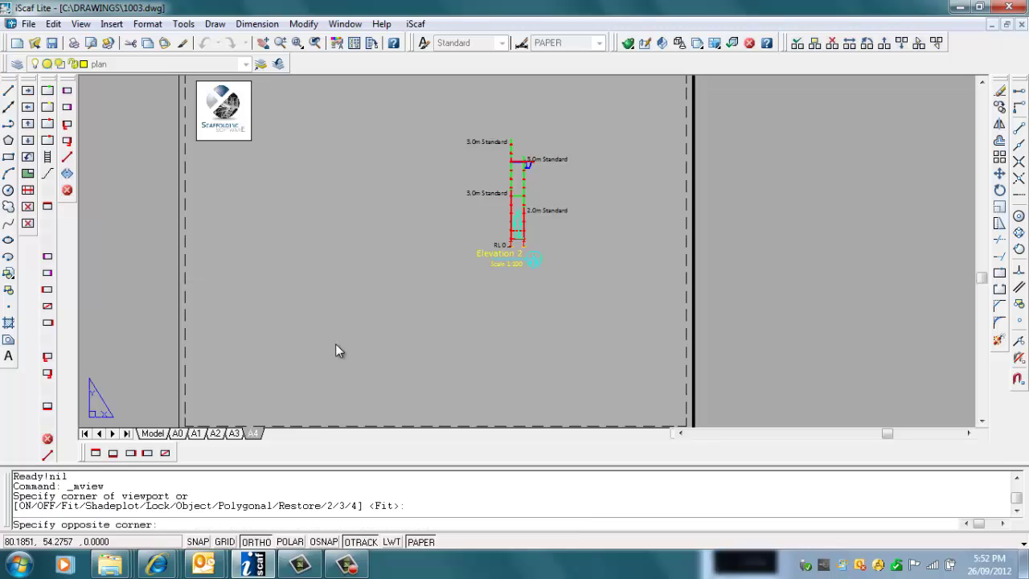
pyautogui.click(373, 415)
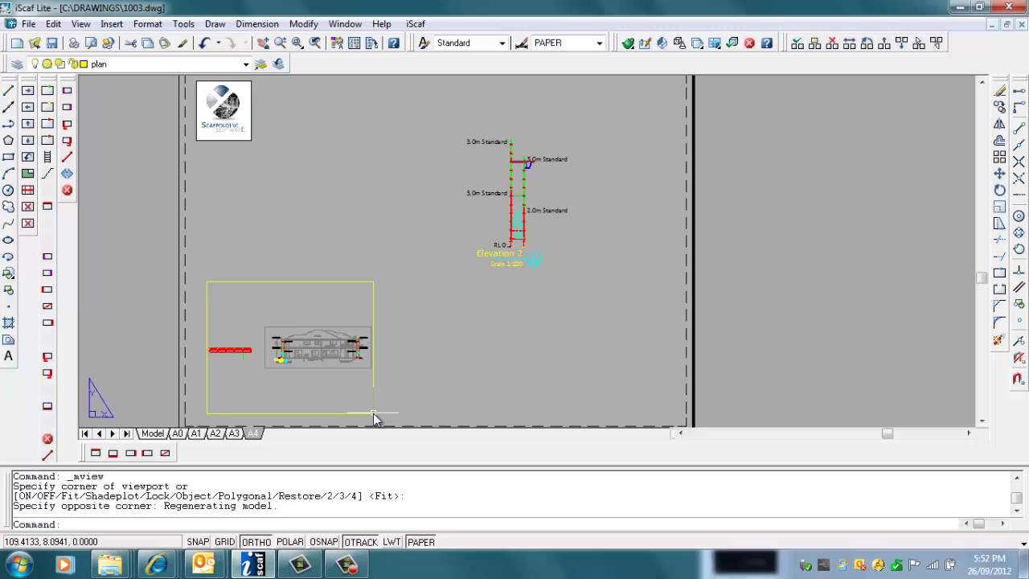
# Step: Frame the right-hand scaffold section and adjoining house wall inside the new viewport, and return to paper space
pyautogui.doubleClick(319, 319)
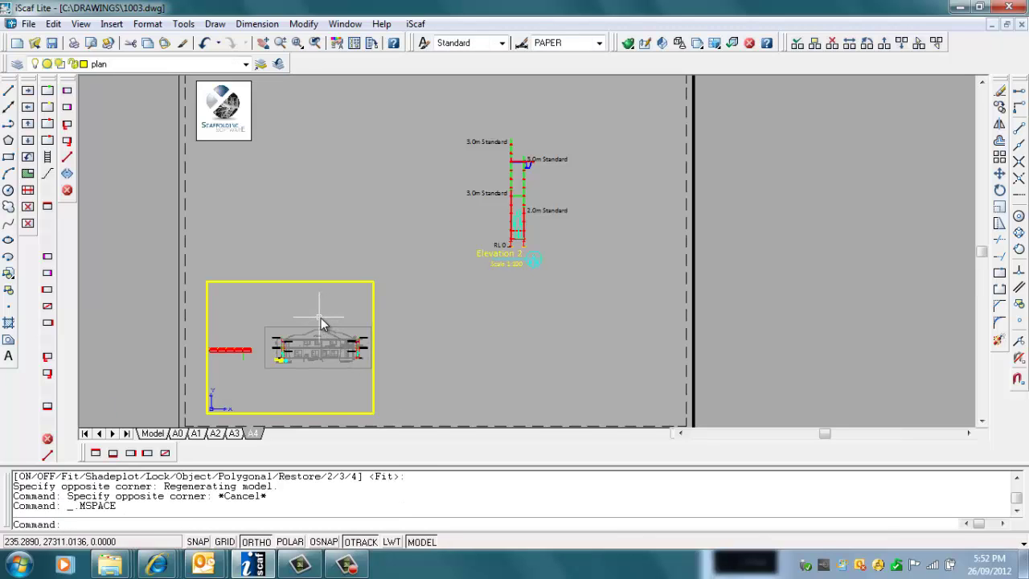
pyautogui.moveTo(321, 323); pyautogui.dragTo(287, 331, button='middle')
pyautogui.scroll(2, 299, 333)
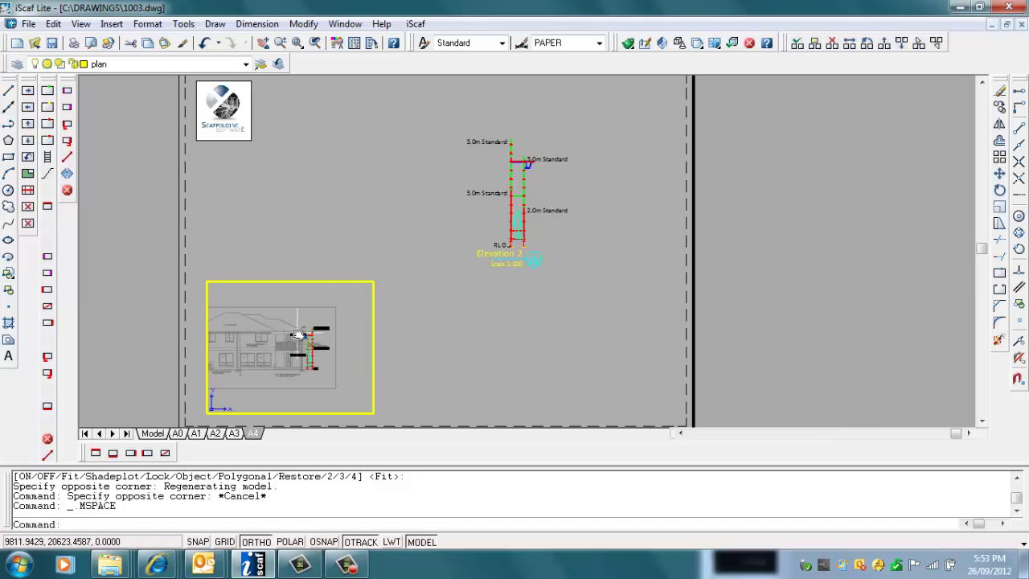
pyautogui.scroll(3, 301, 337)
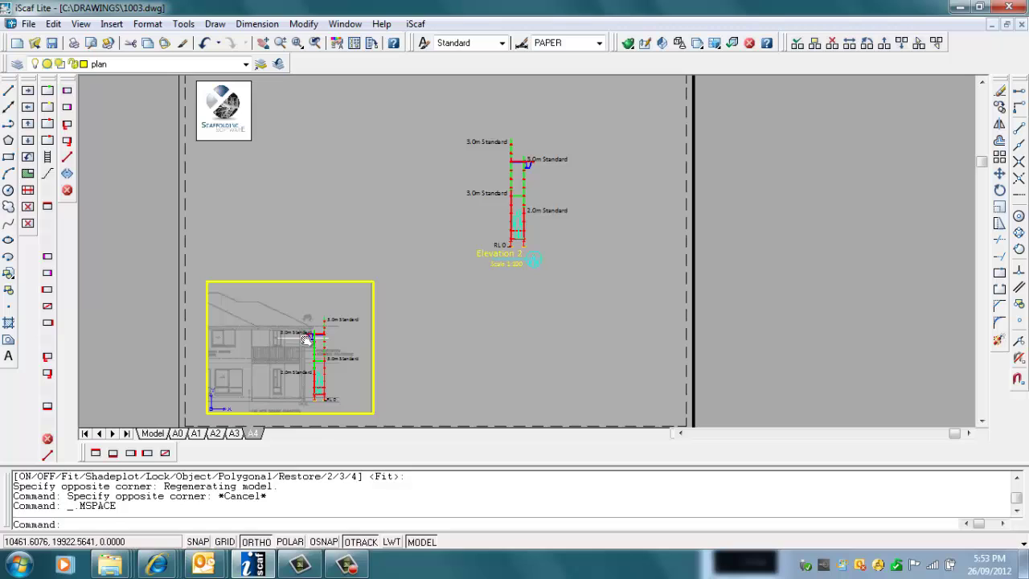
pyautogui.scroll(2, 302, 337)
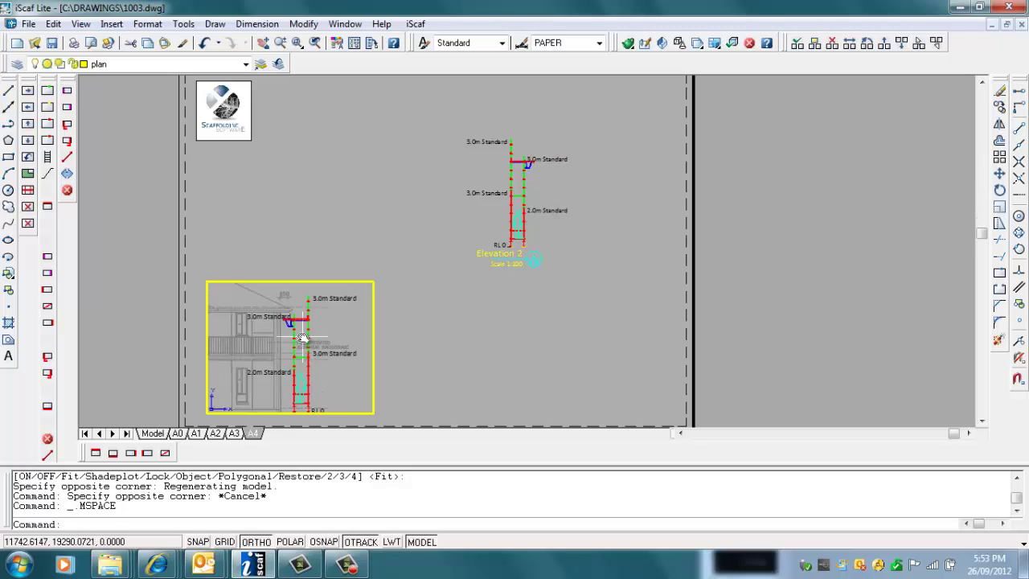
pyautogui.moveTo(322, 351); pyautogui.dragTo(322, 345, button='middle')
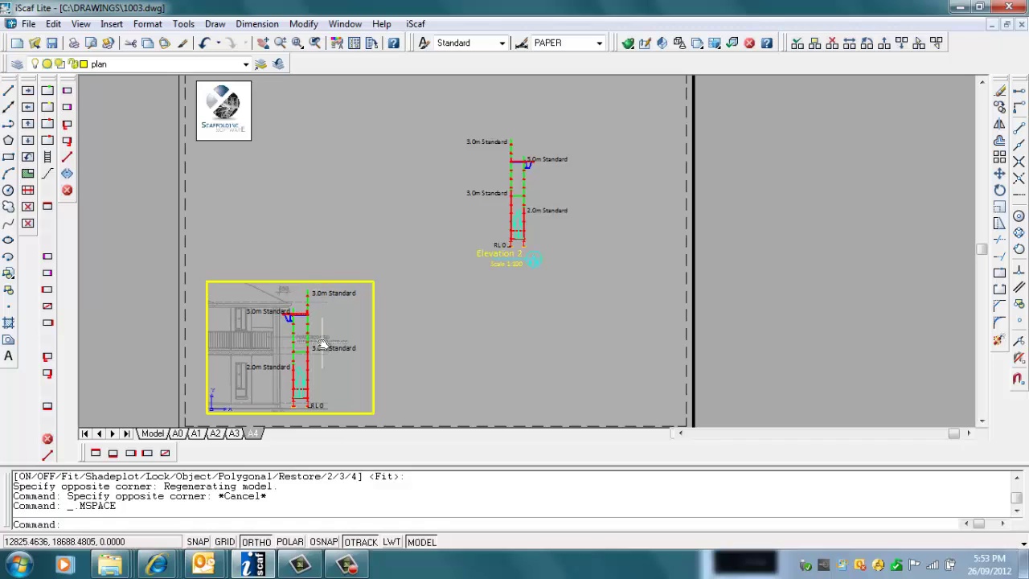
pyautogui.doubleClick(412, 319)
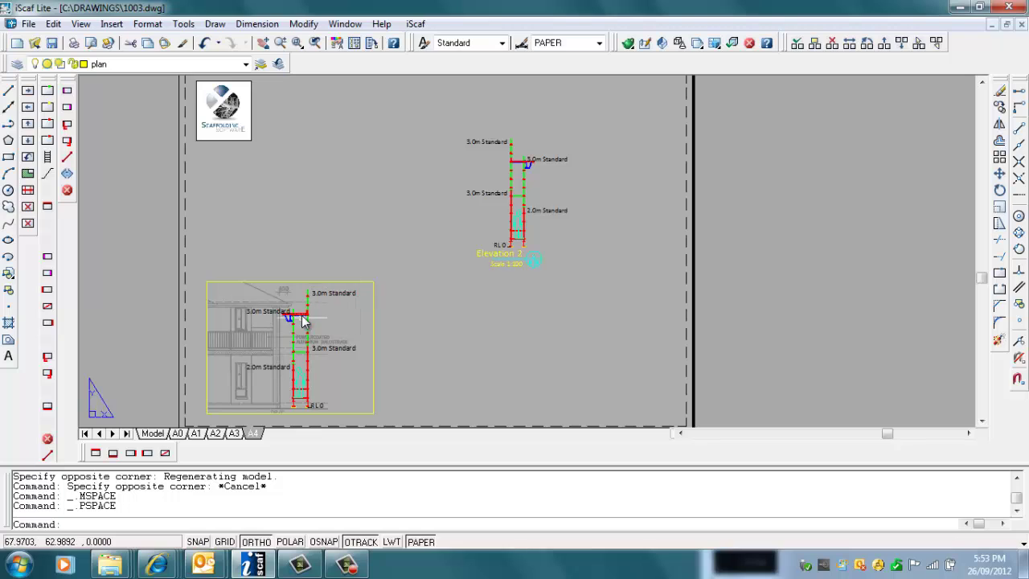
# Step: Explode the mirrored scaffold section at the right end of the house in model space
pyautogui.click(153, 433)
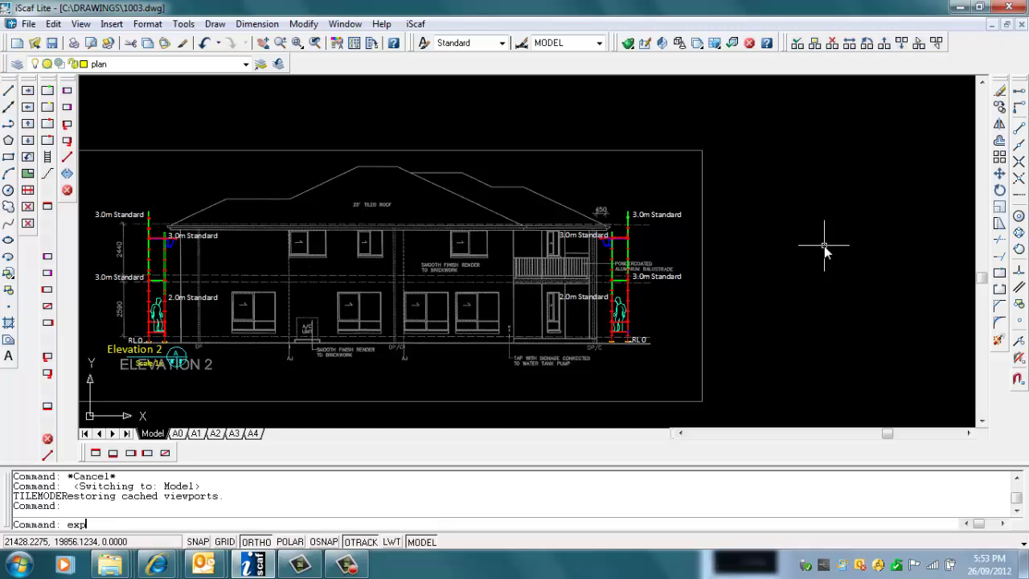
pyautogui.press('Return')
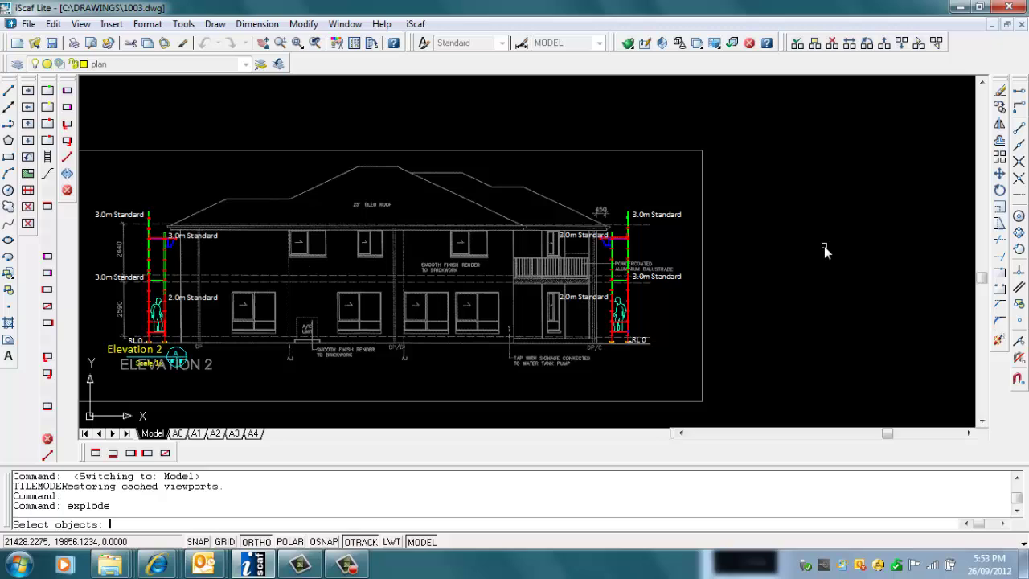
pyautogui.click(682, 278)
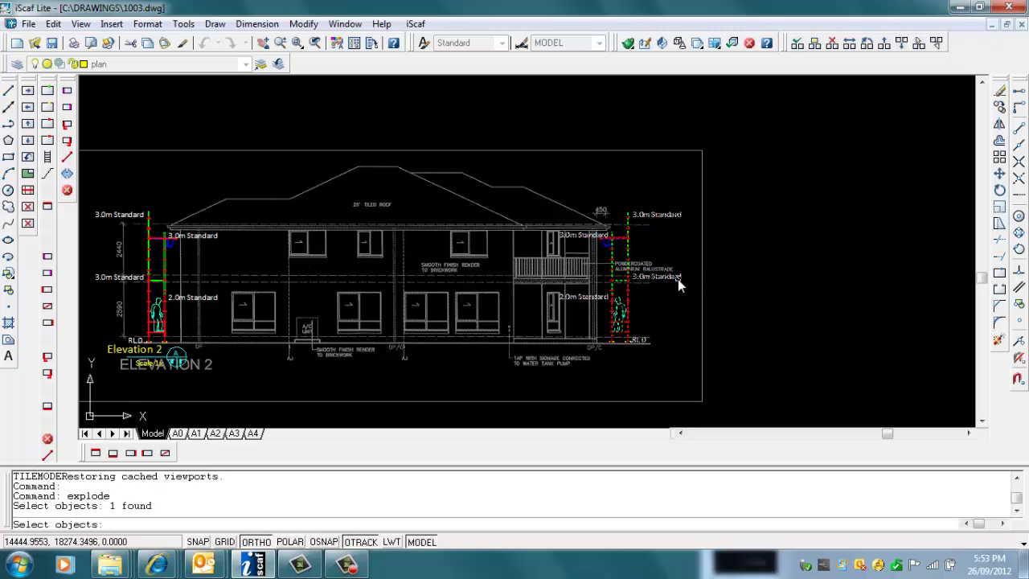
pyautogui.press('Return')
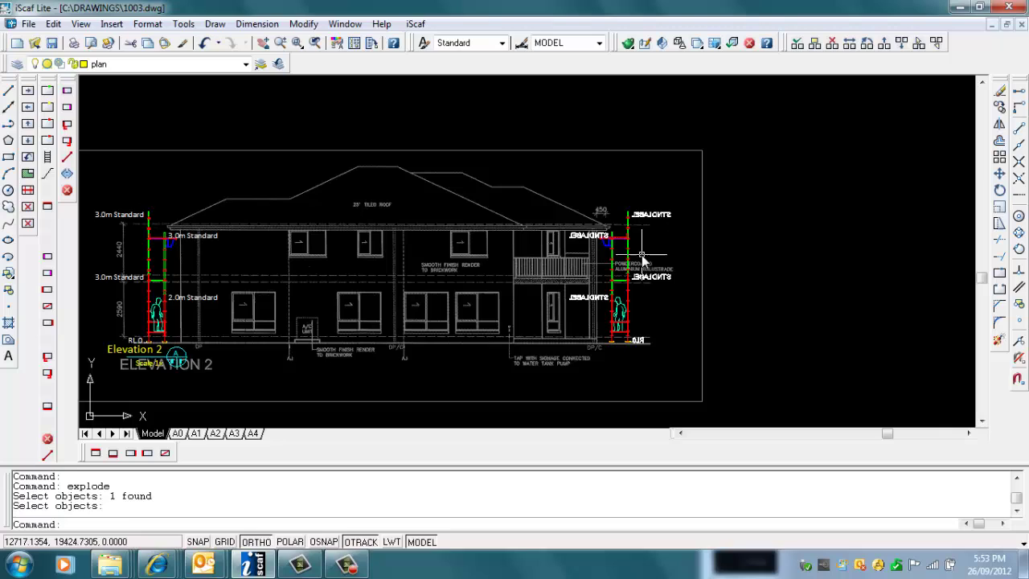
# Step: Erase the four reversed STNDLABEL texts and the reversed RL 0 label from the exploded right-hand scaffold section
pyautogui.moveTo(642, 255); pyautogui.dragTo(638, 239, button='middle')
pyautogui.click(999, 92)
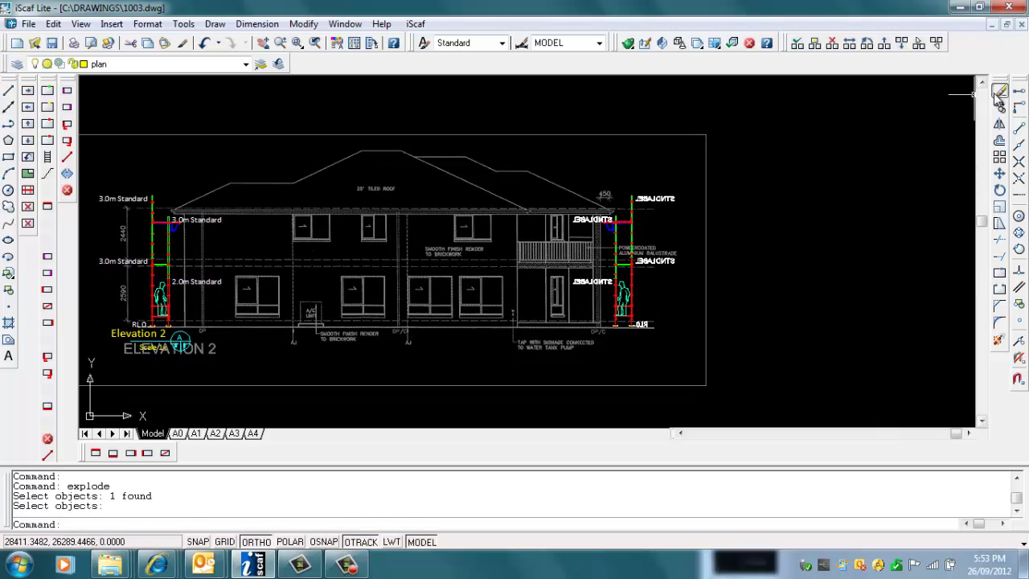
pyautogui.click(666, 201)
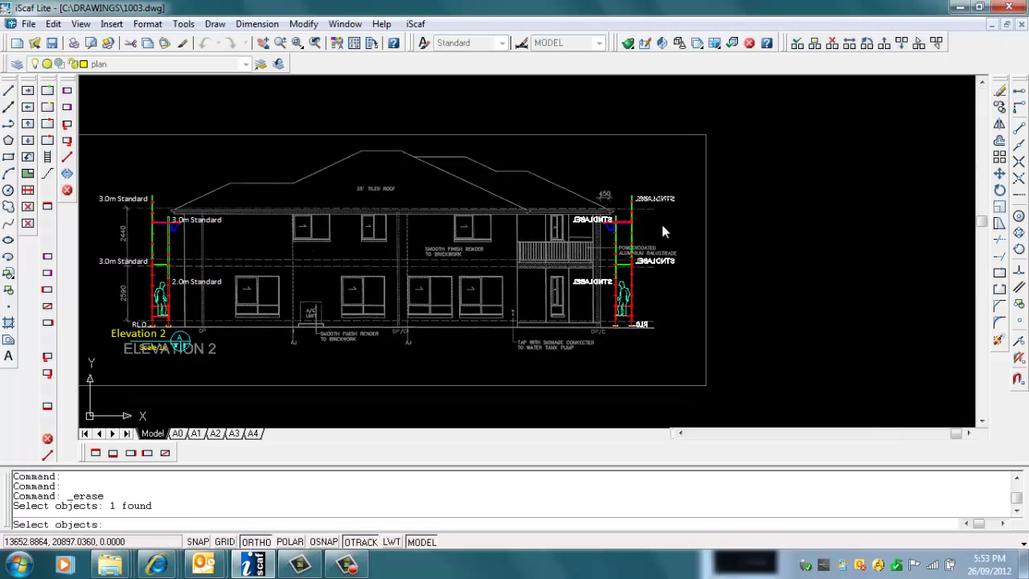
pyautogui.click(660, 269)
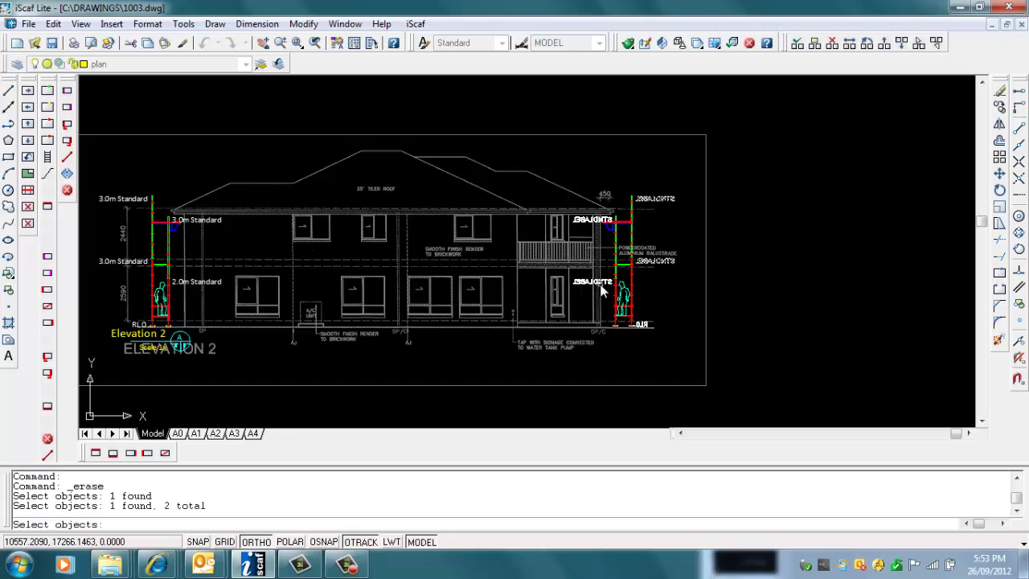
pyautogui.click(598, 282)
pyautogui.click(594, 226)
pyautogui.scroll(3, 638, 308)
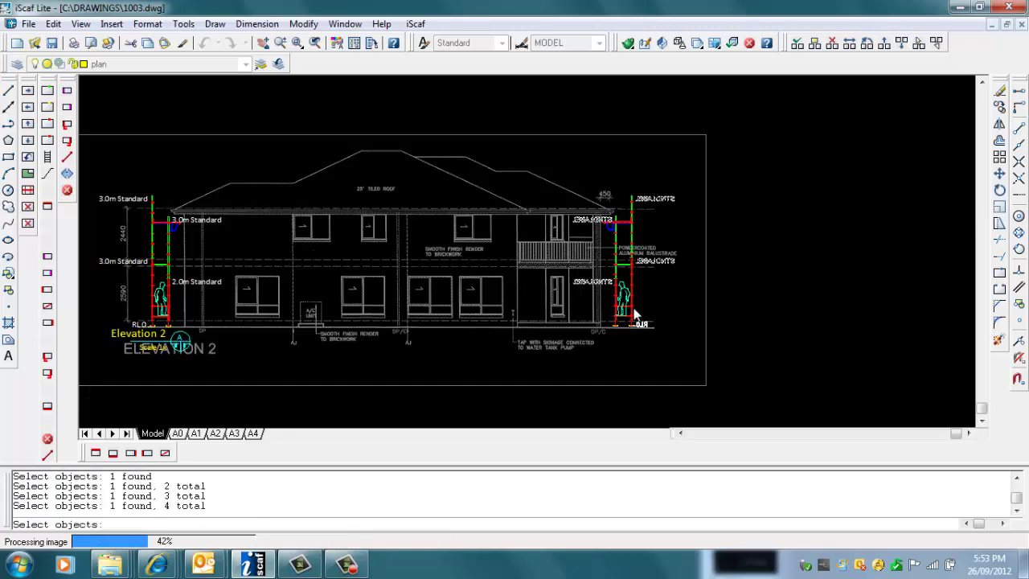
pyautogui.click(653, 344)
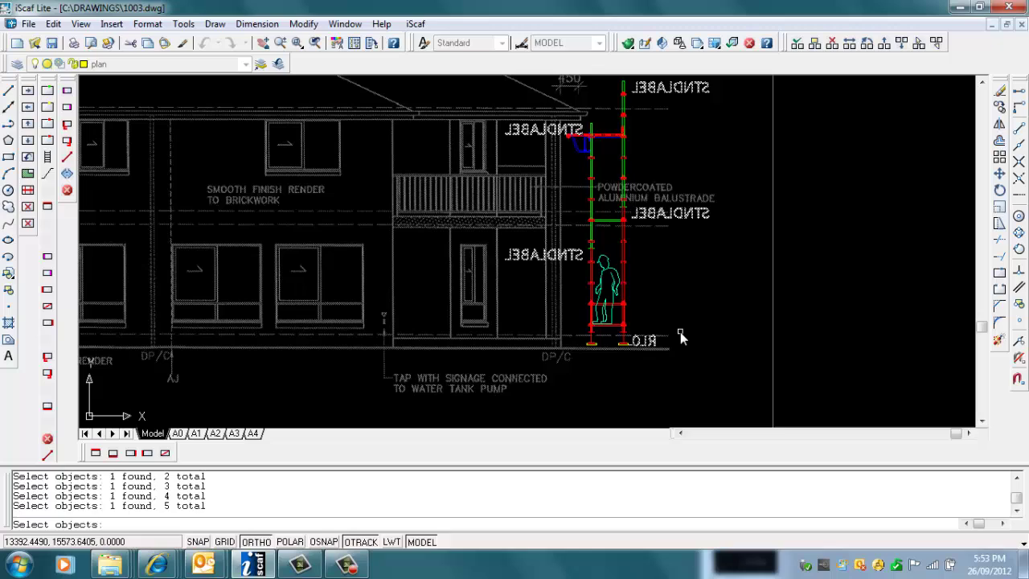
pyautogui.press('Return')
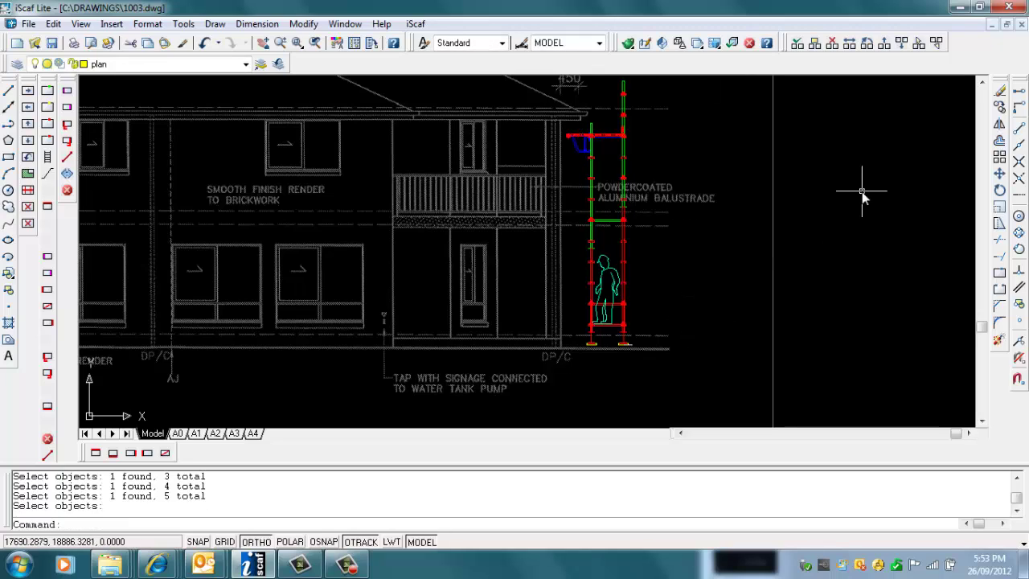
# Step: Move the human figure in the right-hand scaffold section straight up from the lowest level onto the top working platform
pyautogui.click(999, 175)
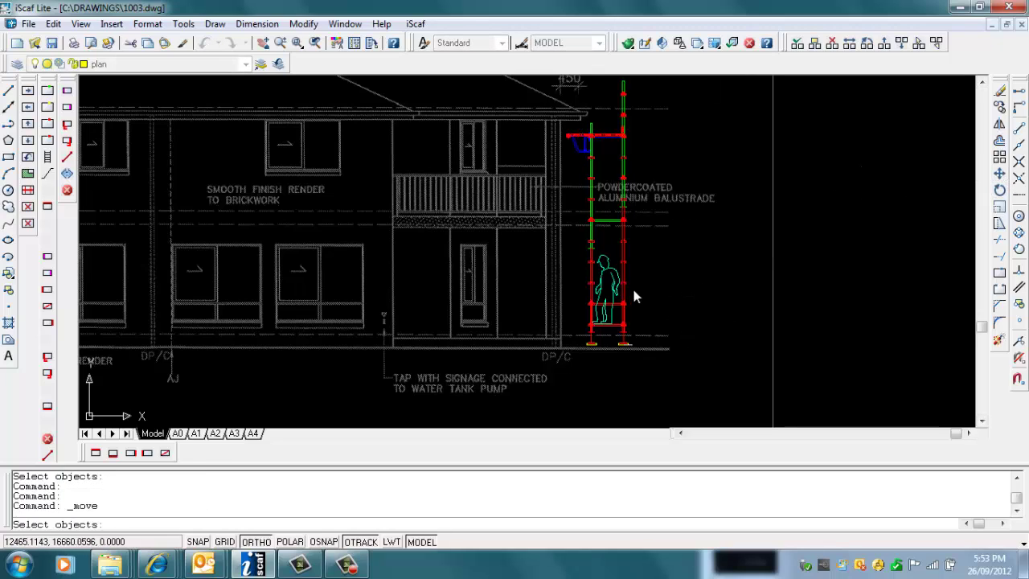
pyautogui.click(615, 301)
pyautogui.press('Return')
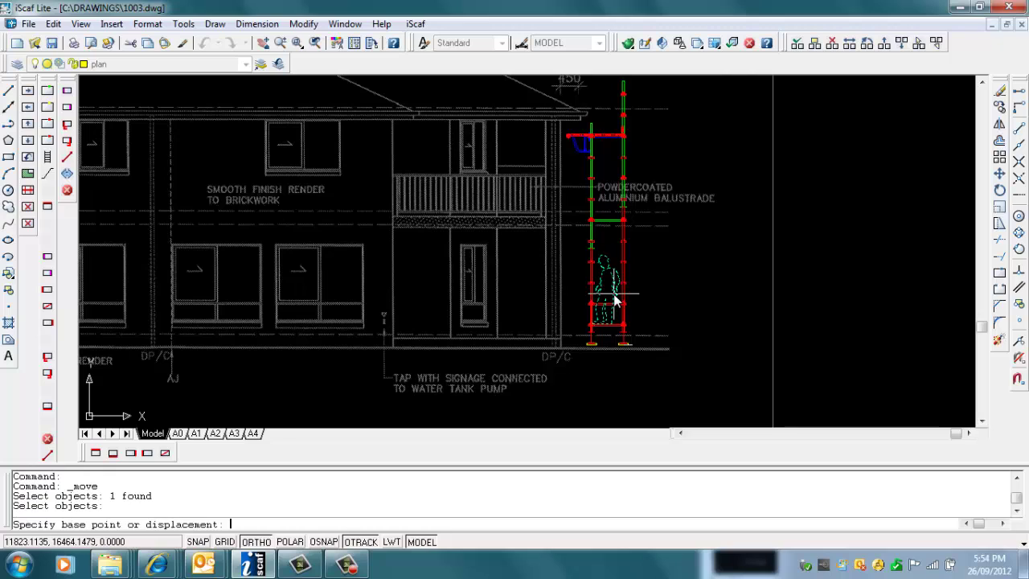
pyautogui.click(613, 328)
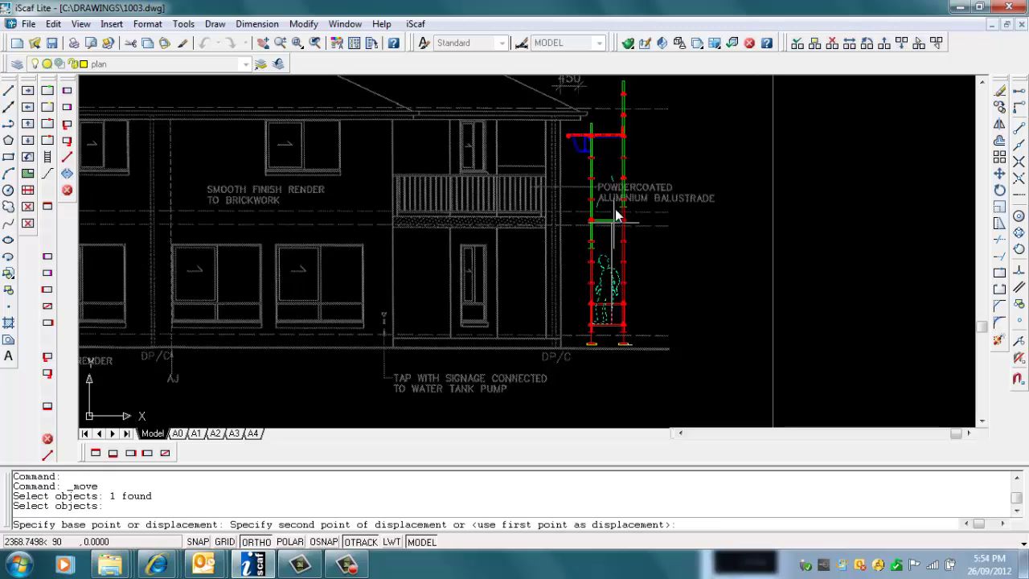
pyautogui.click(624, 142)
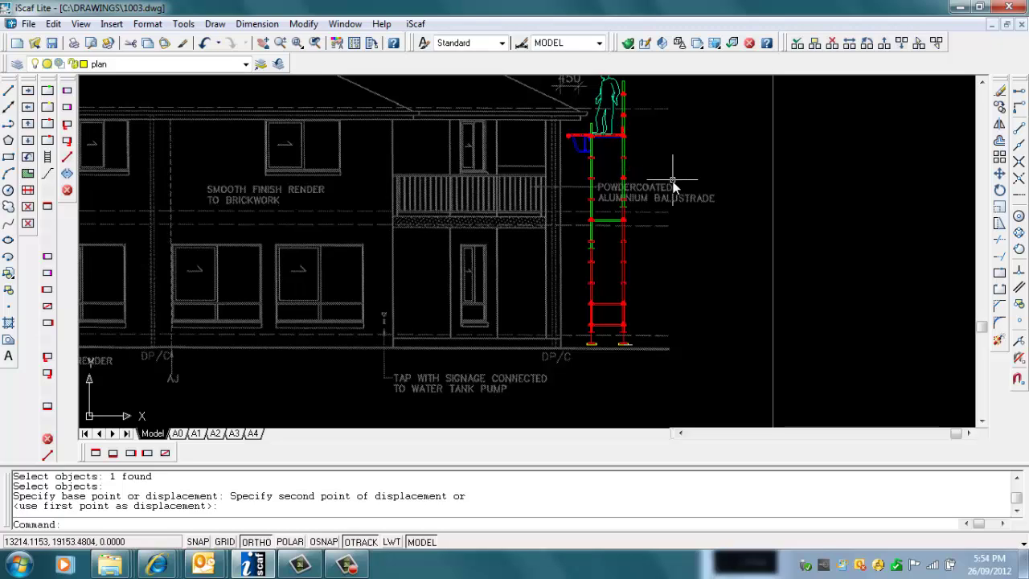
# Step: Show the A4 layout and inspect the cleaned-up scaffold section beside the house in the new viewport
pyautogui.click(253, 434)
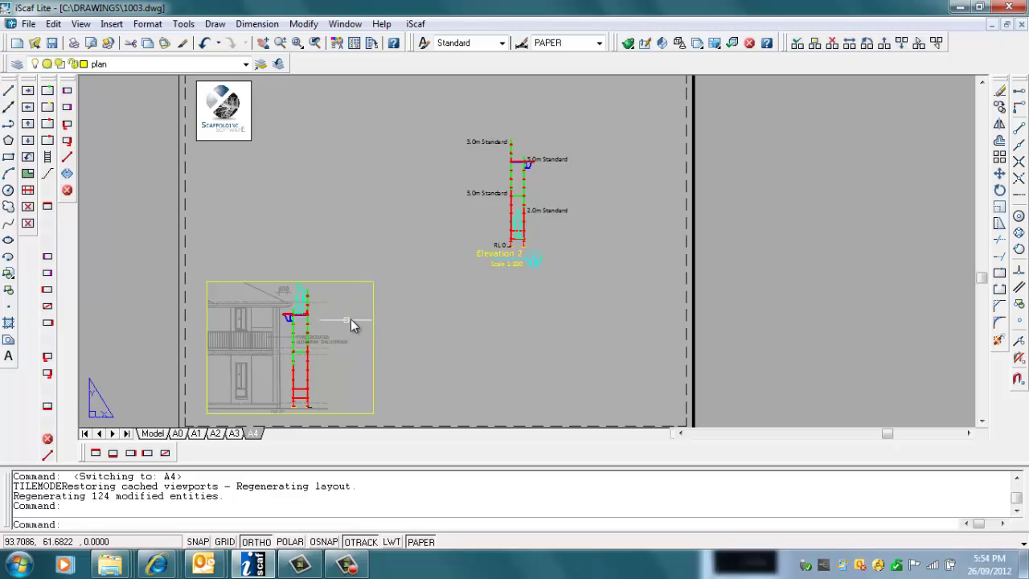
pyautogui.scroll(2, 339, 321)
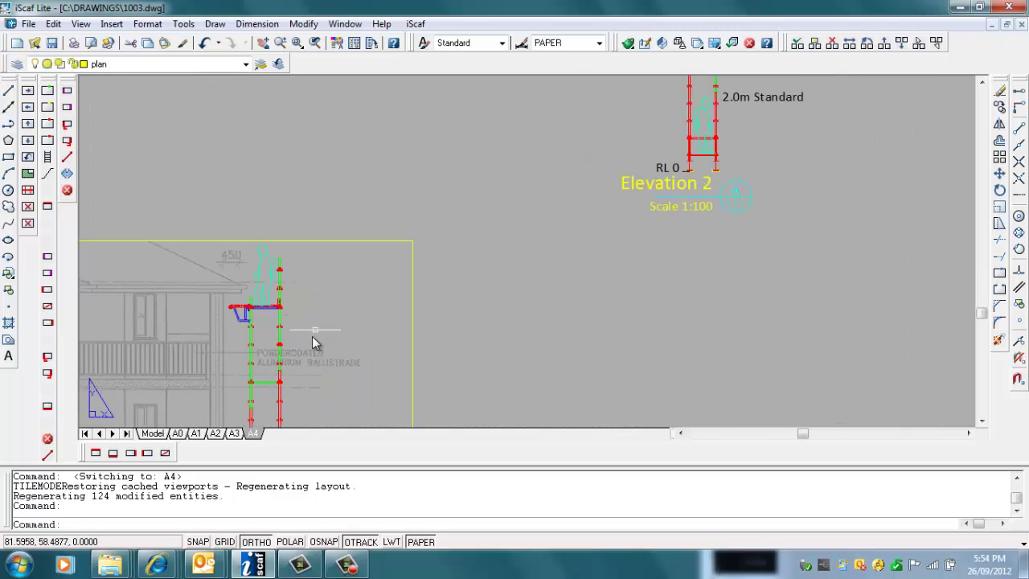
pyautogui.scroll(4, 361, 294)
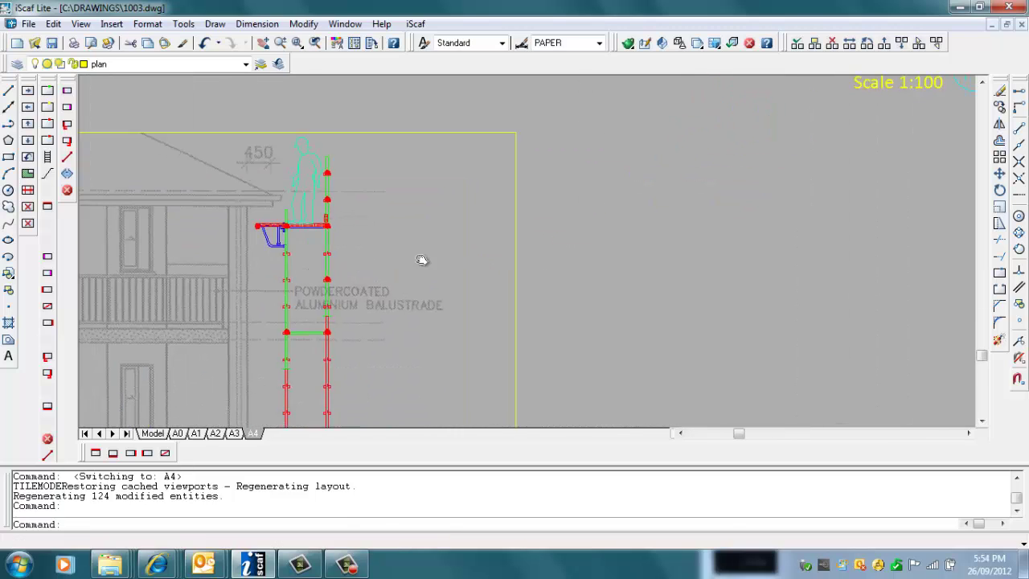
pyautogui.moveTo(422, 260); pyautogui.dragTo(500, 220, button='middle')
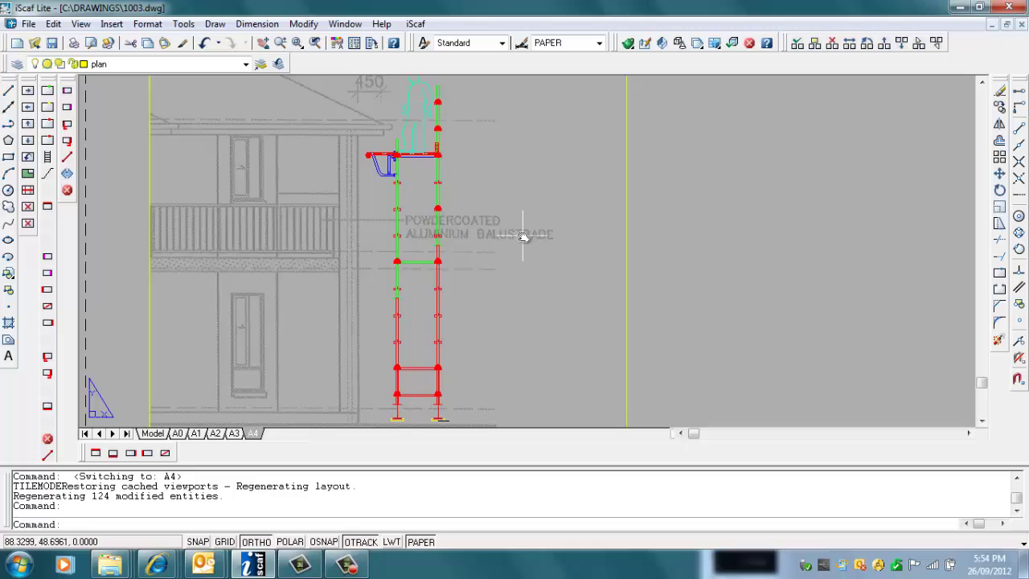